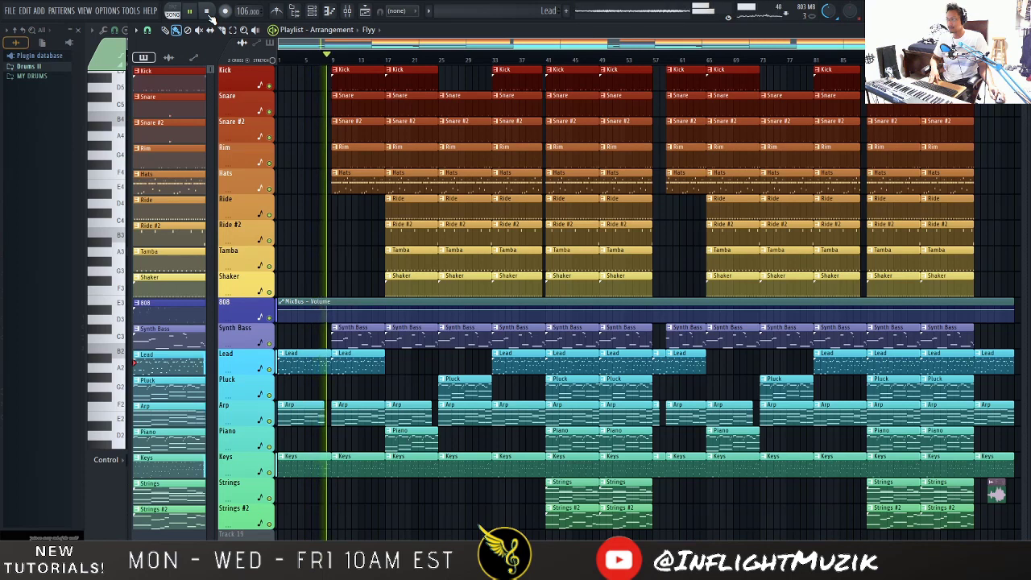
- Stop playback, solo the Lead track in the playlist and select the Lead channel in the mixer
{"action": "left_click", "coordinate": [207, 11]}
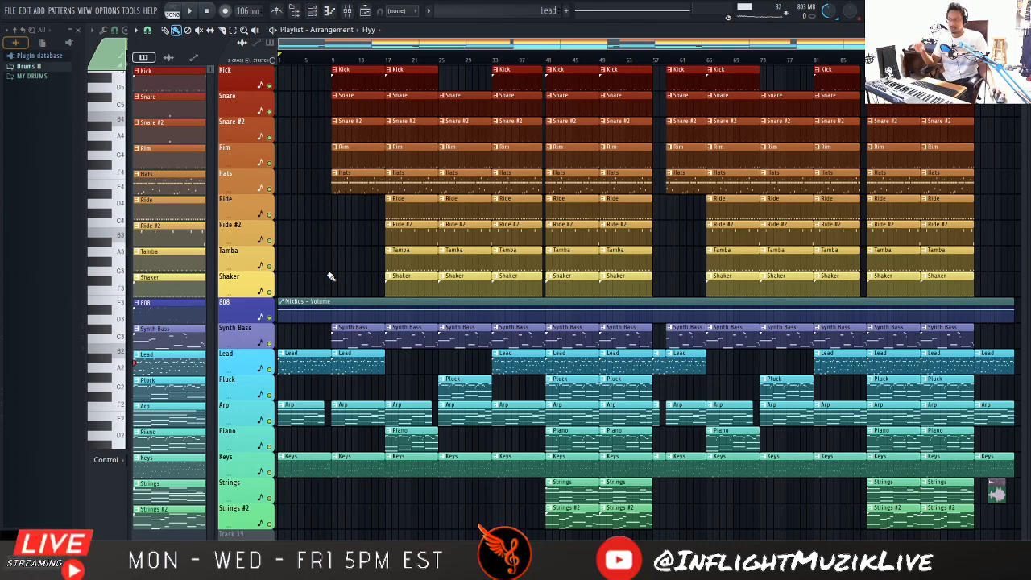
{"action": "left_click", "coordinate": [268, 369], "text": "ctrl"}
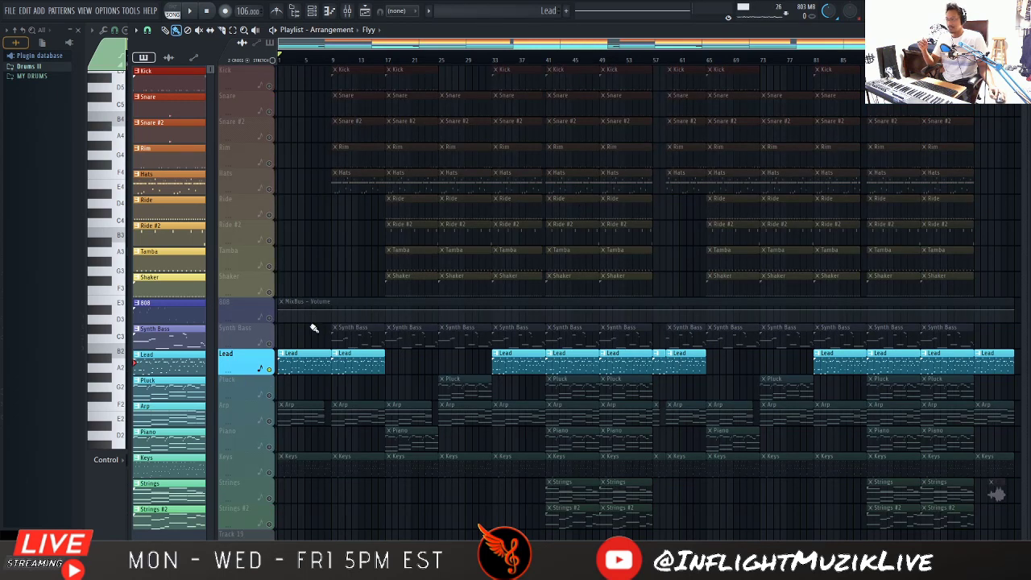
{"action": "left_click", "coordinate": [348, 12]}
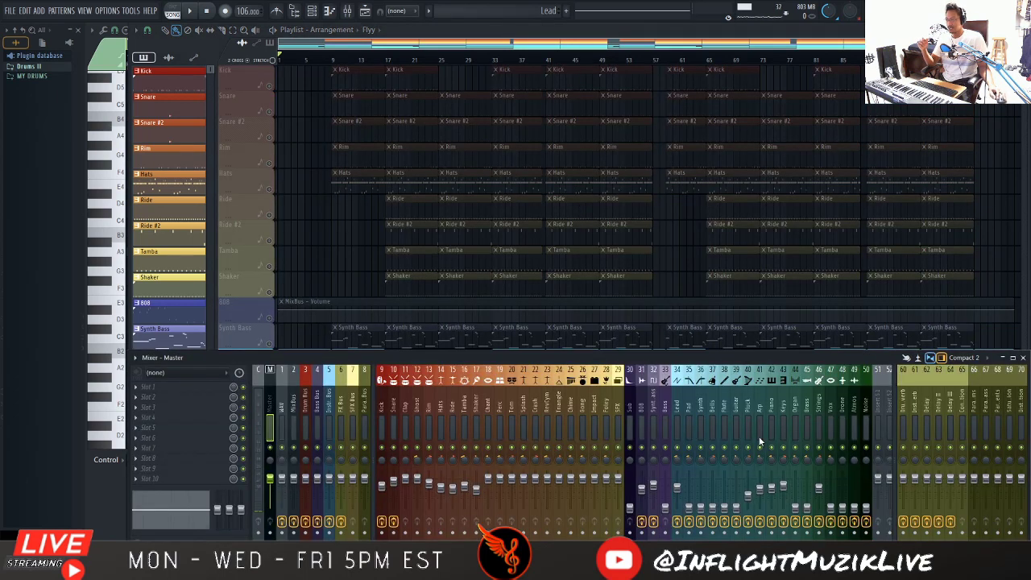
{"action": "left_click", "coordinate": [678, 406]}
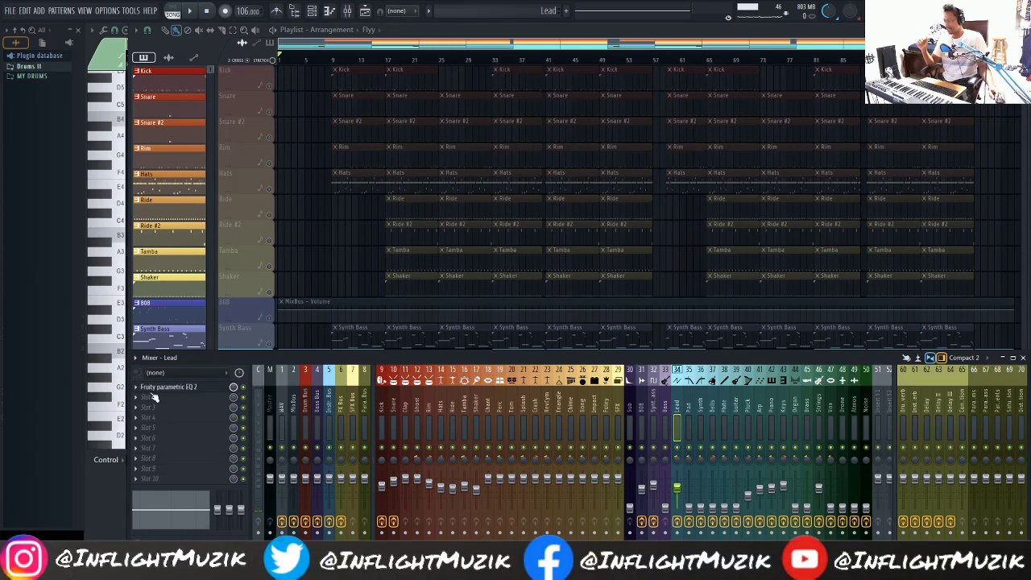
- Review the Fruity parametric EQ 2 curve on the Lead channel and close the plugin
{"action": "left_click", "coordinate": [167, 387]}
{"action": "left_click_drag", "start_coordinate": [302, 109], "coordinate": [475, 120]}
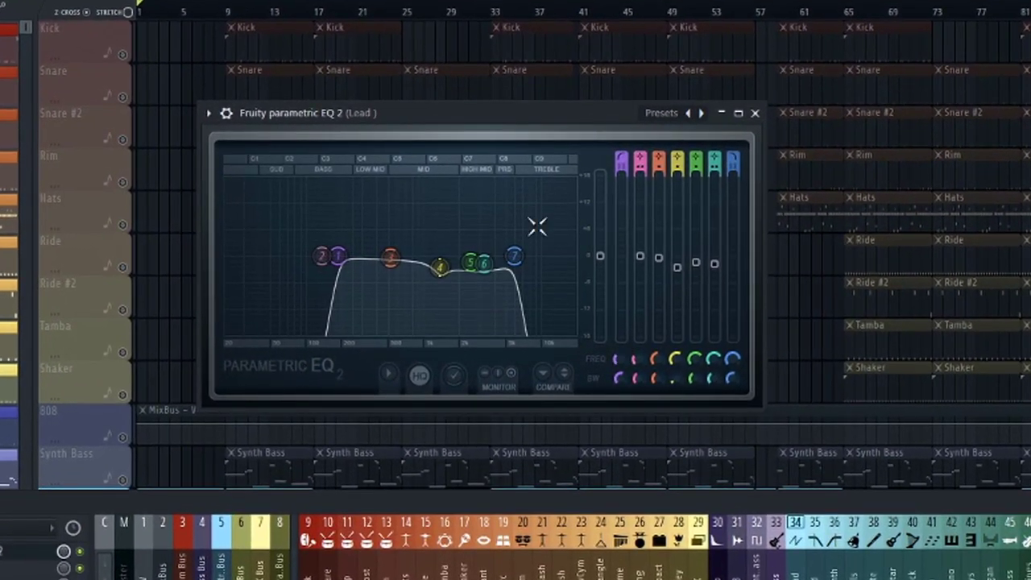
{"action": "left_click", "coordinate": [443, 263]}
{"action": "left_click", "coordinate": [754, 112]}
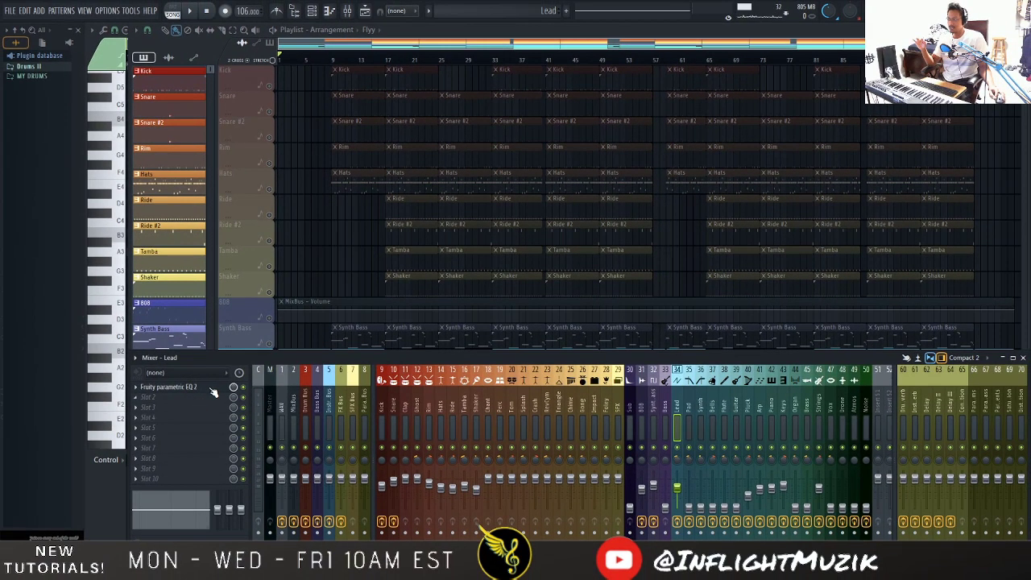
- Load TDR Nova into the Lead channel's second effect slot and solo its band III
{"action": "left_click", "coordinate": [139, 405]}
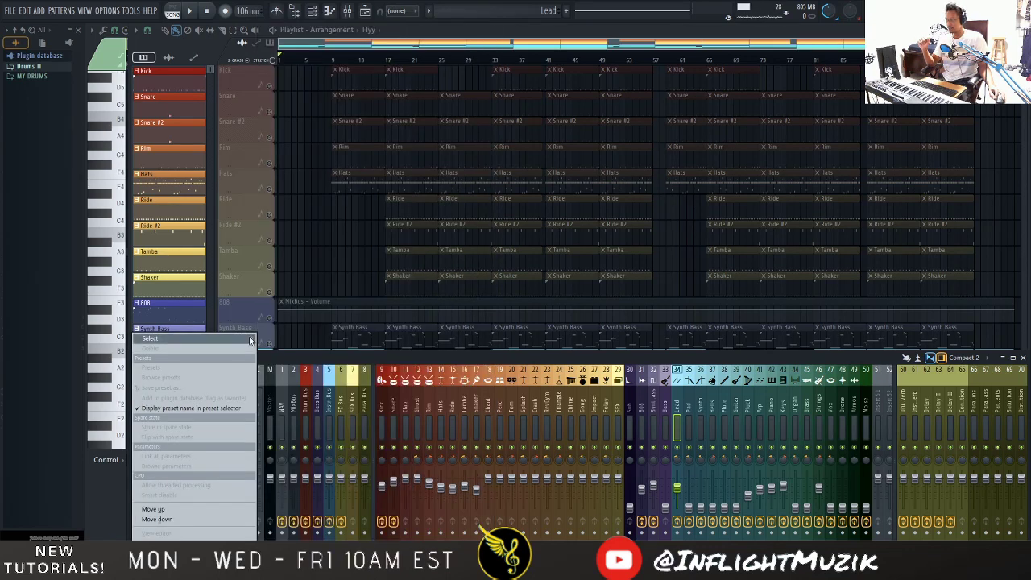
{"action": "left_click", "coordinate": [394, 428]}
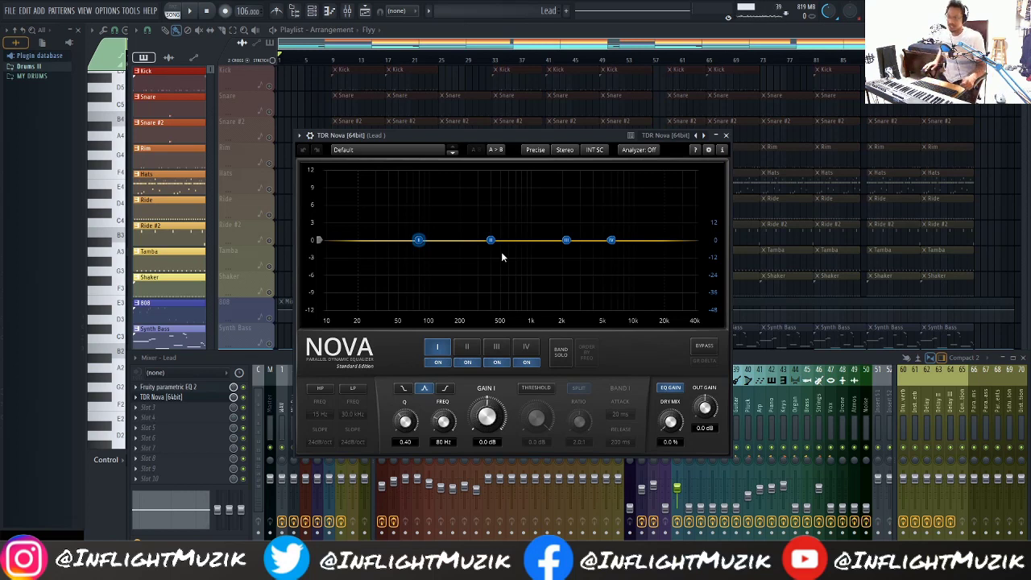
{"action": "left_click", "coordinate": [566, 240]}
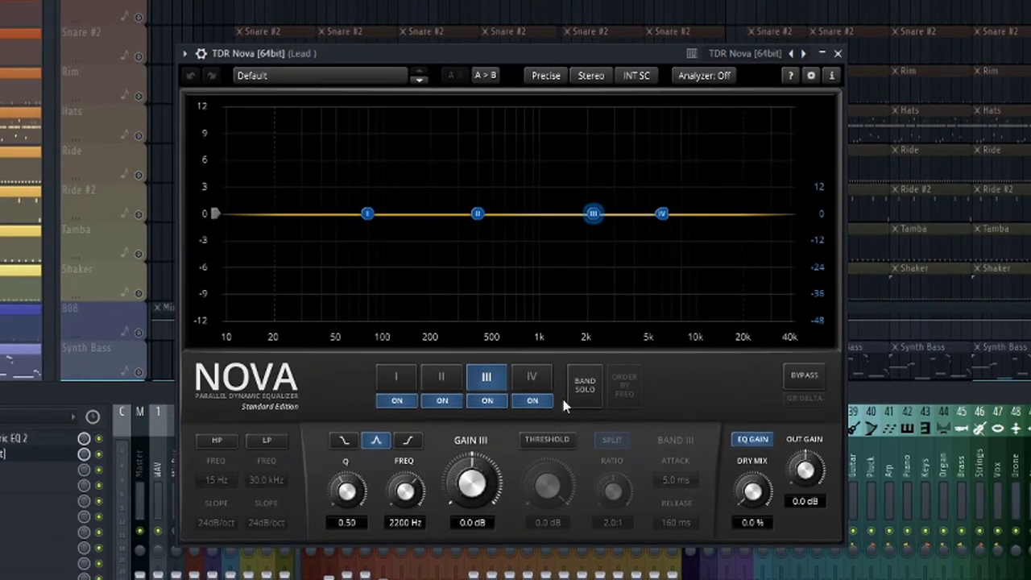
{"action": "left_click", "coordinate": [587, 390]}
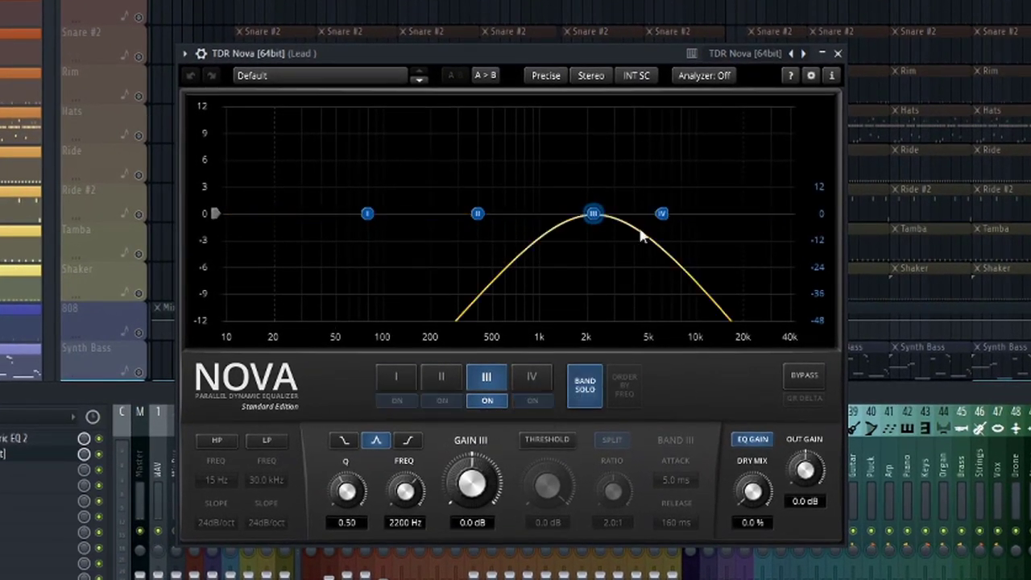
- Sweep band III with a boost and Q 0.72 to about 780 Hz, then turn off band solo and reset its gain to 0 dB
{"action": "left_click", "coordinate": [593, 215]}
{"action": "left_click_drag", "start_coordinate": [594, 215], "coordinate": [593, 214]}
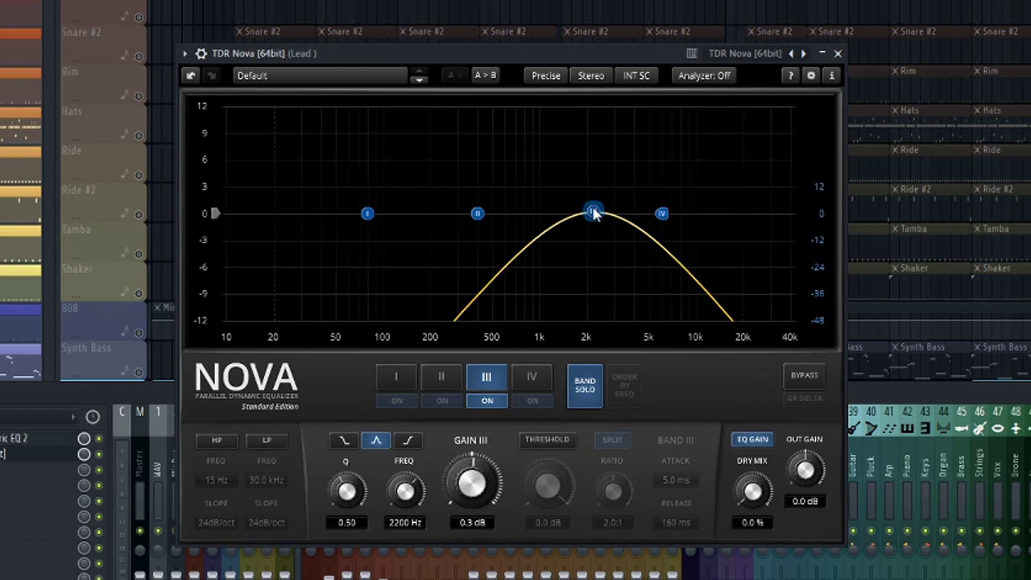
{"action": "left_click_drag", "start_coordinate": [593, 214], "coordinate": [583, 137]}
{"action": "left_click_drag", "start_coordinate": [346, 491], "coordinate": [347, 451]}
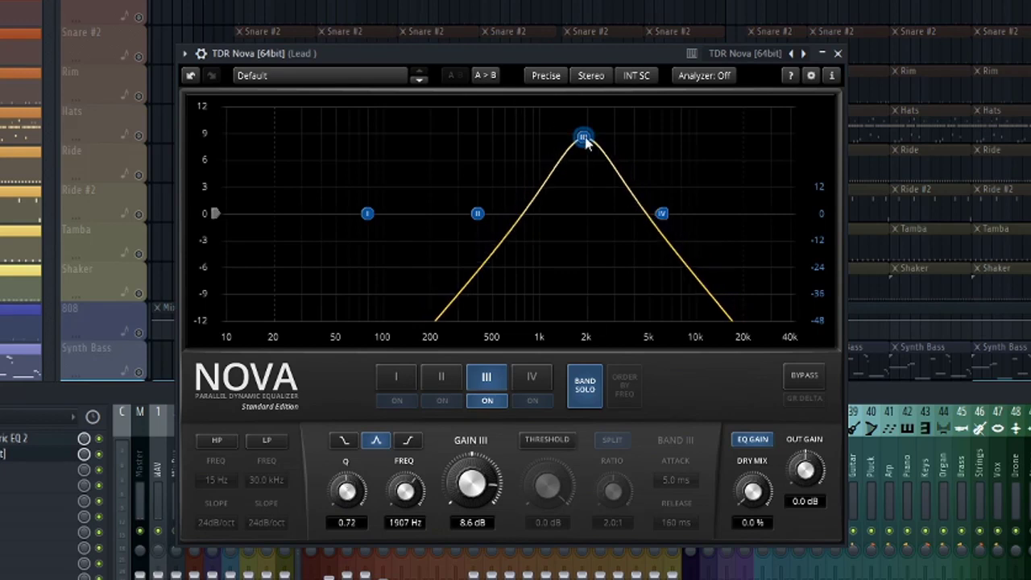
{"action": "left_click_drag", "start_coordinate": [586, 141], "coordinate": [523, 104]}
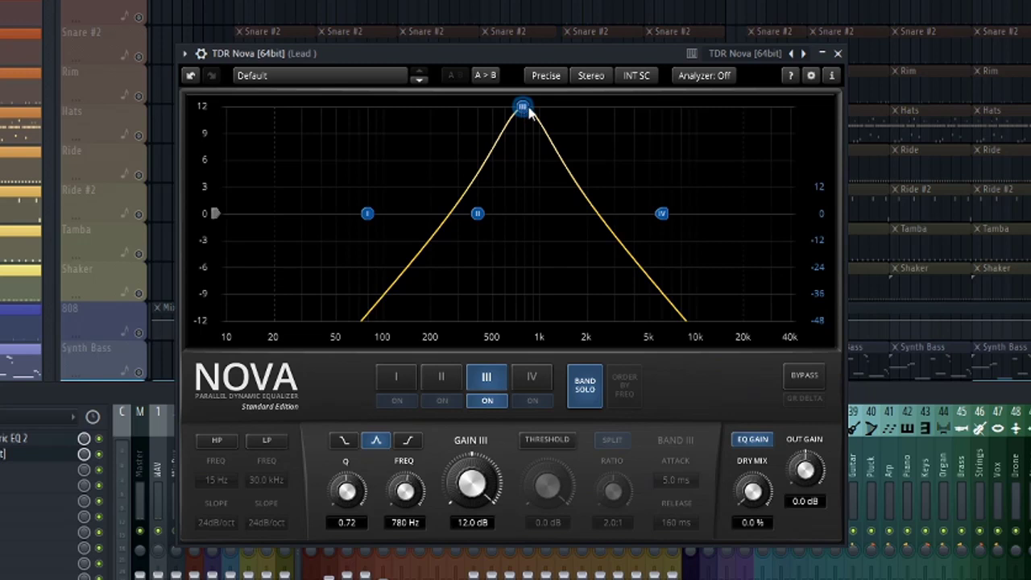
{"action": "left_click", "coordinate": [573, 388]}
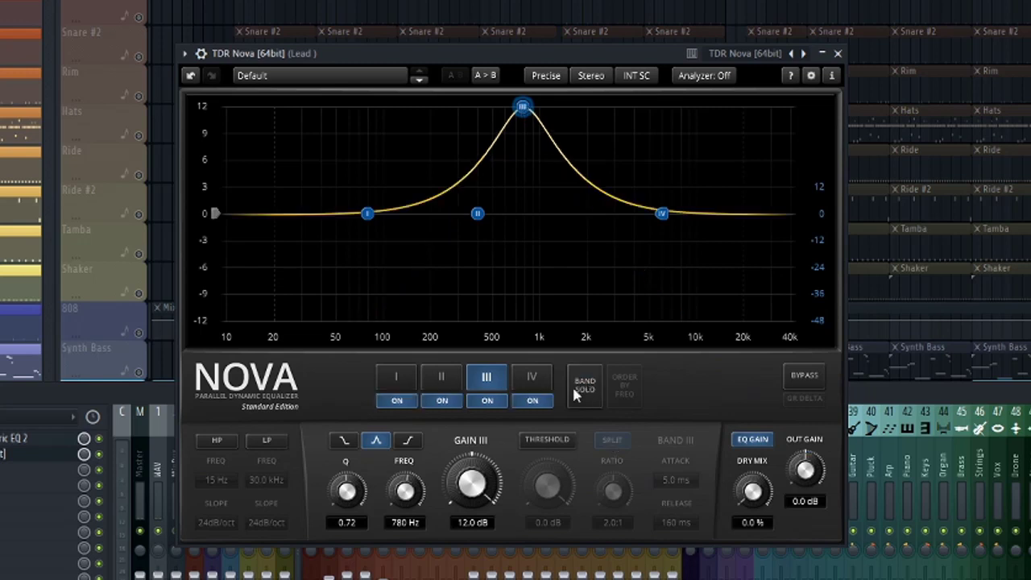
{"action": "double_click", "coordinate": [471, 483]}
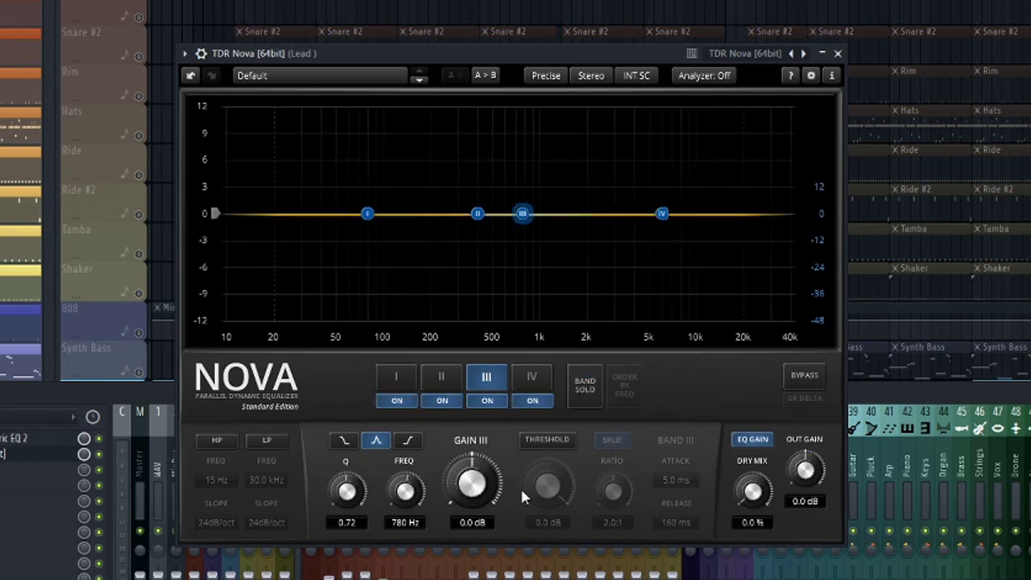
- Enable band III's threshold at about -15.6 dB and set its Q to 1.00
{"action": "left_click", "coordinate": [547, 440]}
{"action": "left_click_drag", "start_coordinate": [557, 477], "coordinate": [557, 536]}
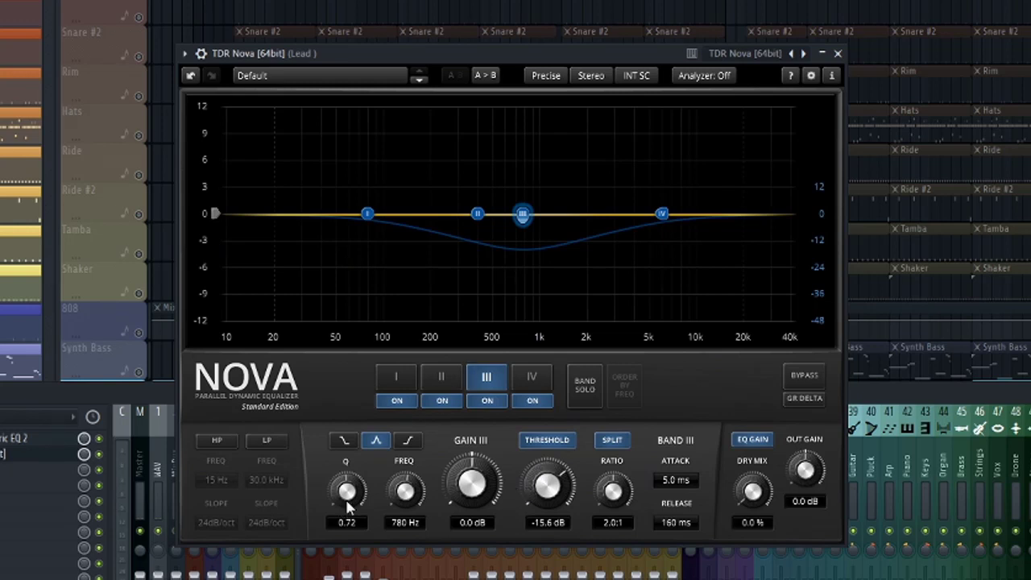
{"action": "left_click_drag", "start_coordinate": [346, 505], "coordinate": [348, 501]}
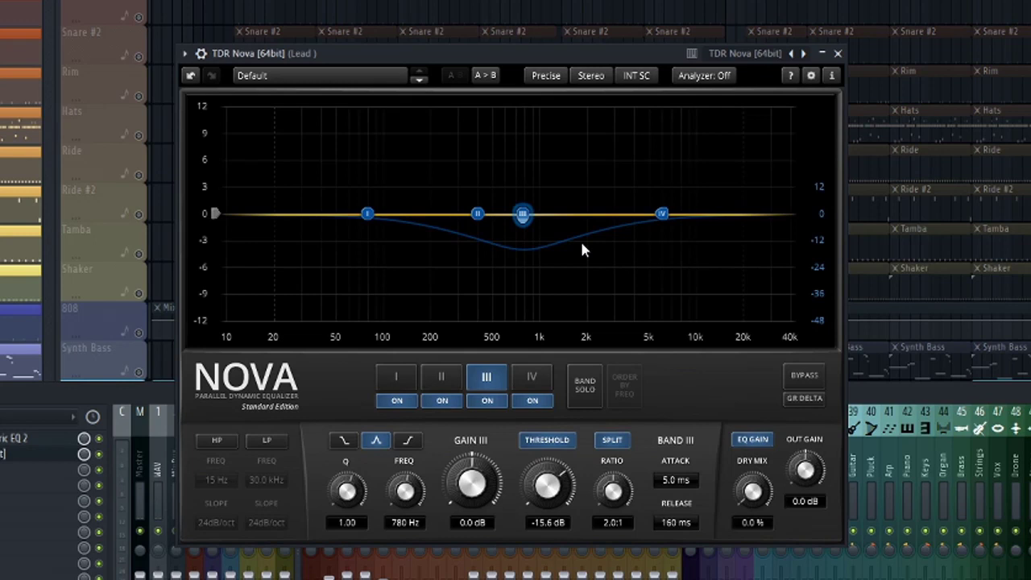
- Audition the gain reduction delta while moving band III to about 560 Hz with a -16.0 dB threshold, and turn the delta off
{"action": "left_click", "coordinate": [810, 400]}
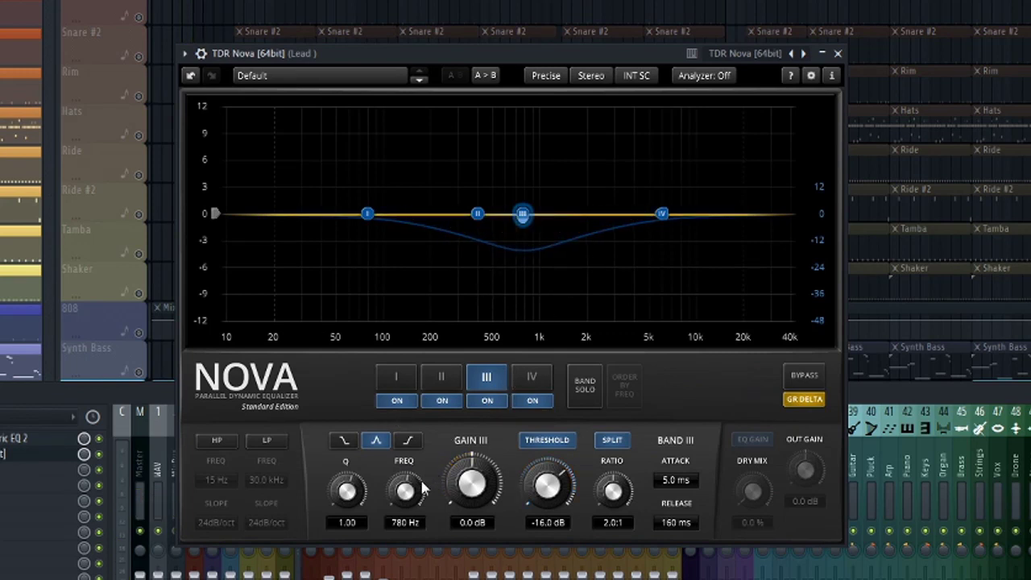
{"action": "mouse_move", "coordinate": [414, 496]}
{"action": "left_mouse_down"}
{"action": "mouse_move", "coordinate": [414, 518]}
{"action": "mouse_move", "coordinate": [402, 498]}
{"action": "left_mouse_up"}
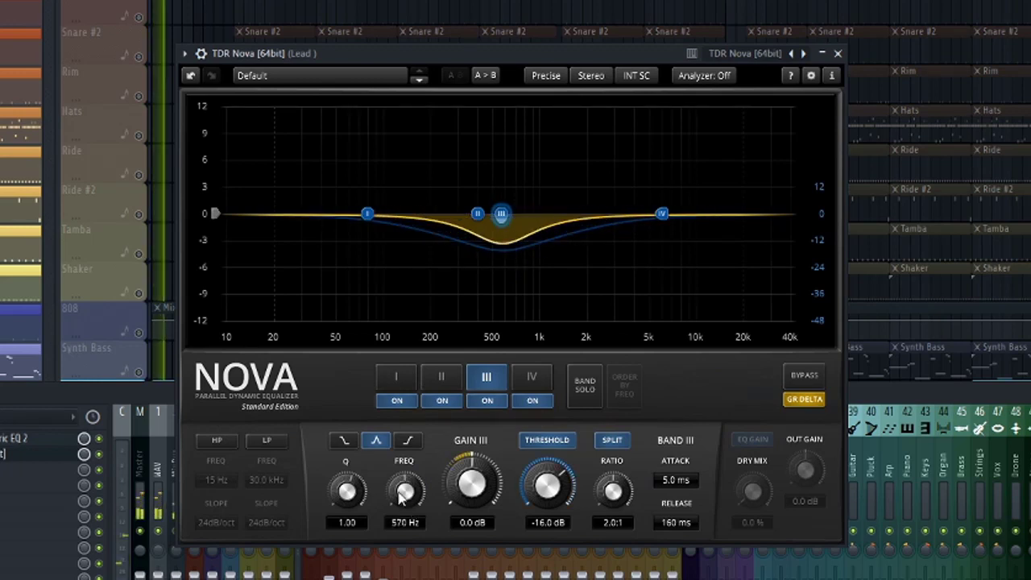
{"action": "left_click", "coordinate": [798, 403]}
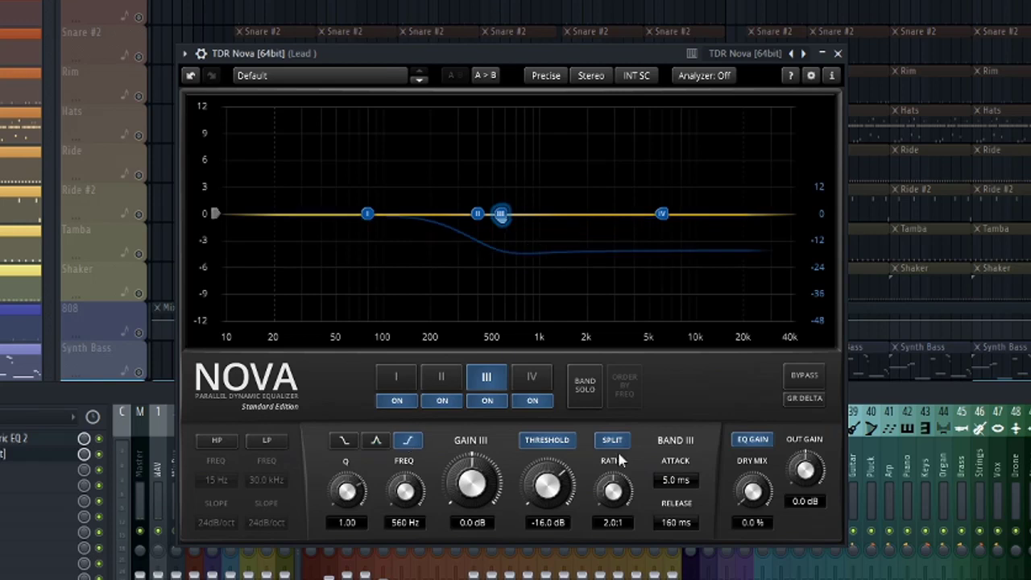
- Move the high-shelf band IV to about 891 Hz and enable its threshold at about -21.9 dB
{"action": "left_click", "coordinate": [660, 215]}
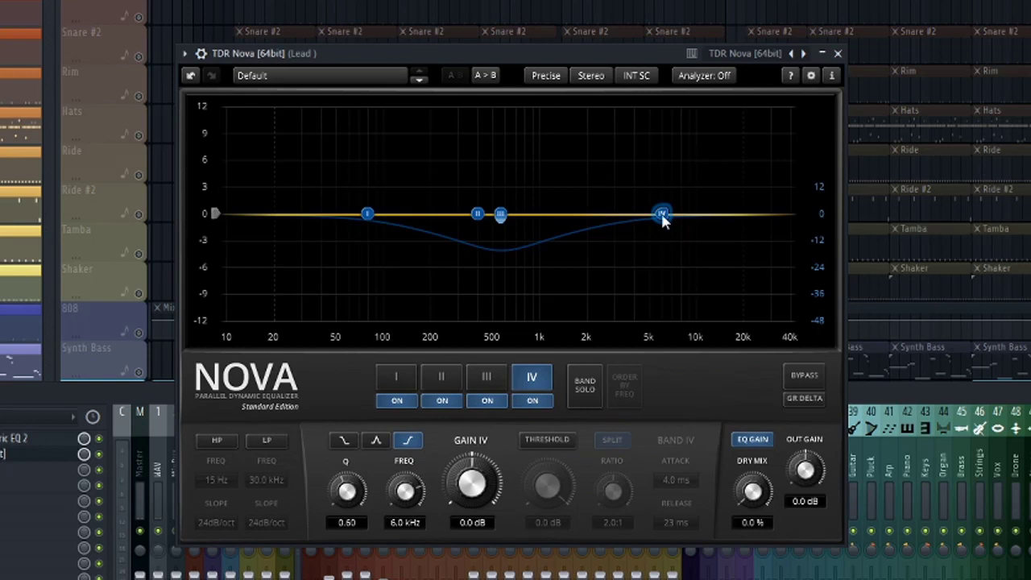
{"action": "left_click_drag", "start_coordinate": [661, 220], "coordinate": [582, 213]}
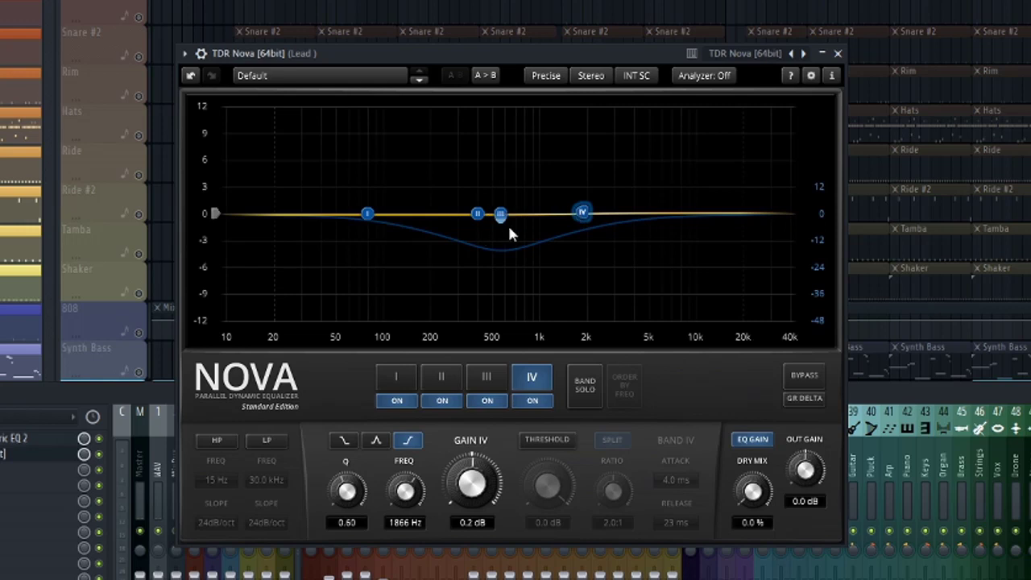
{"action": "left_click", "coordinate": [548, 439]}
{"action": "left_click_drag", "start_coordinate": [548, 483], "coordinate": [547, 523]}
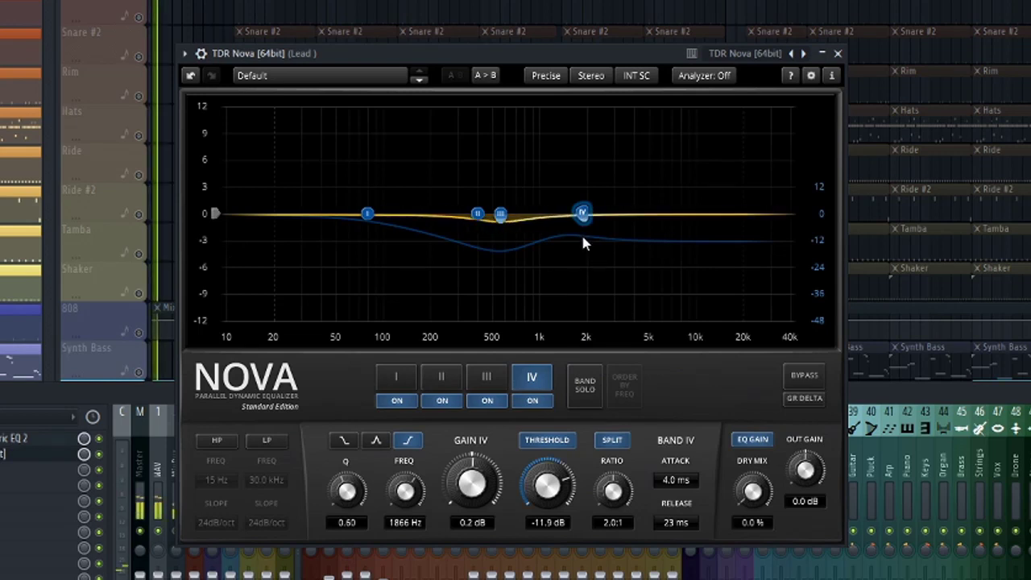
{"action": "left_click_drag", "start_coordinate": [581, 223], "coordinate": [529, 218]}
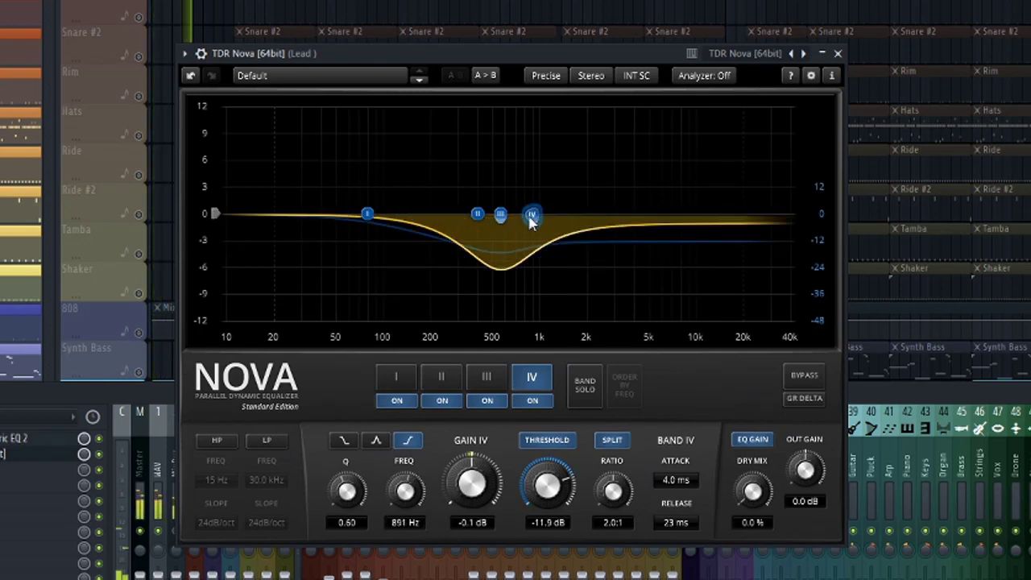
{"action": "left_click_drag", "start_coordinate": [547, 483], "coordinate": [548, 519]}
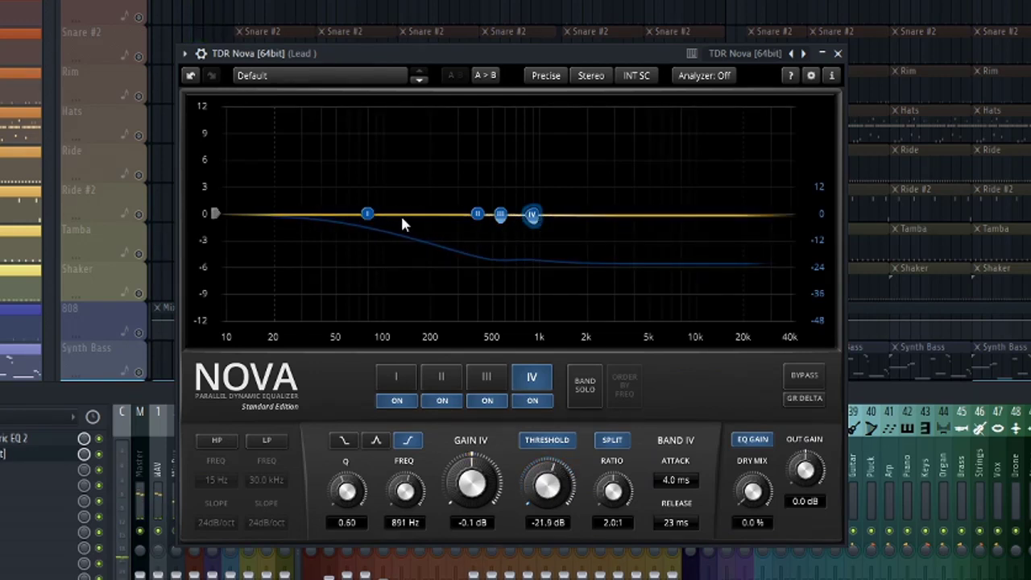
- Set band I to about 1537 Hz with Q 2.21, 0 dB gain and a -17.7 dB threshold, and close TDR Nova
{"action": "left_click_drag", "start_coordinate": [371, 215], "coordinate": [587, 164]}
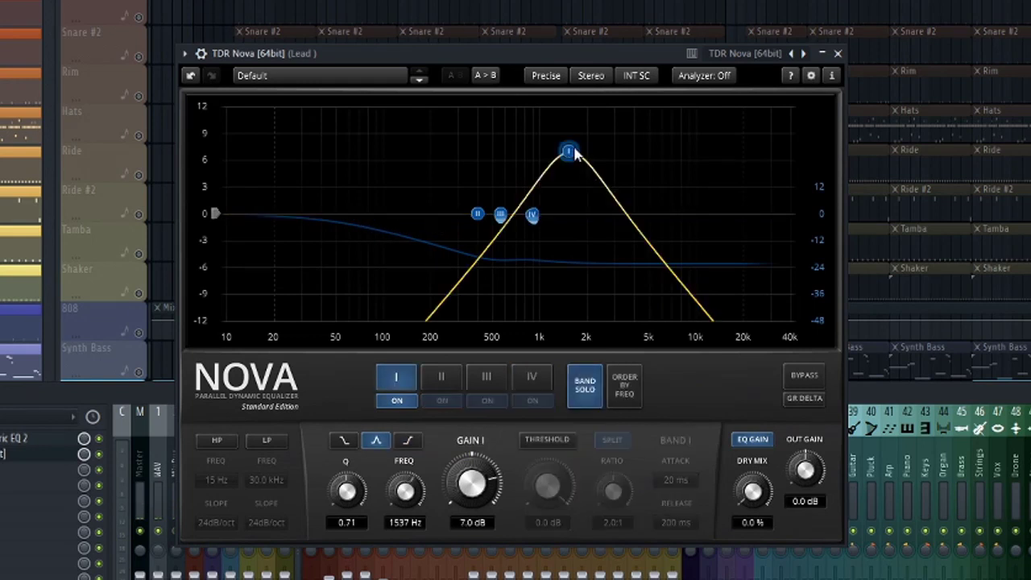
{"action": "left_click", "coordinate": [586, 398]}
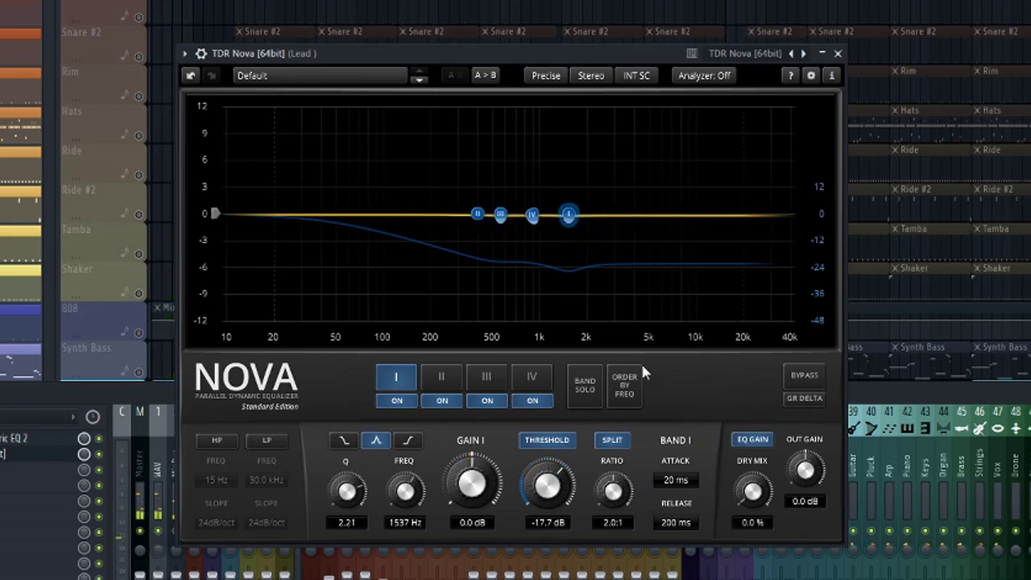
{"action": "left_click", "coordinate": [837, 53]}
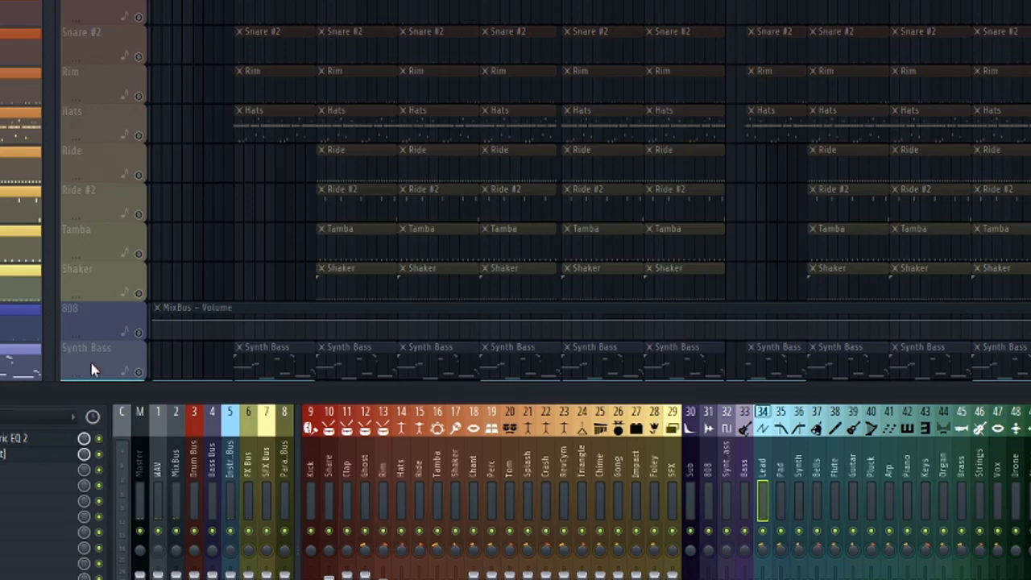
- Unsolo the Lead track and toggle TDR Nova on the Lead channel to compare it in the full mix
{"action": "key", "text": "F9"}
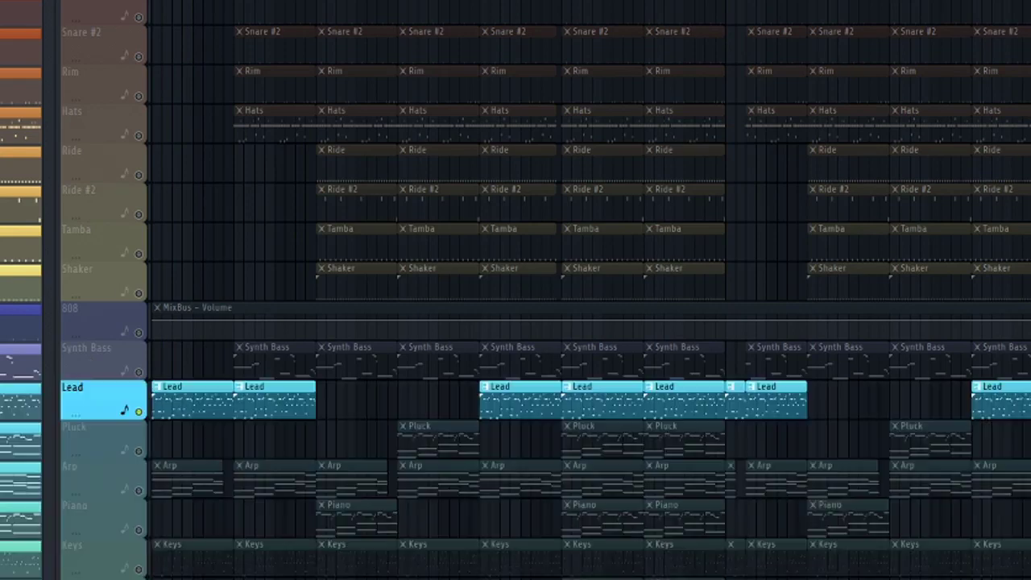
{"action": "right_click", "coordinate": [139, 411]}
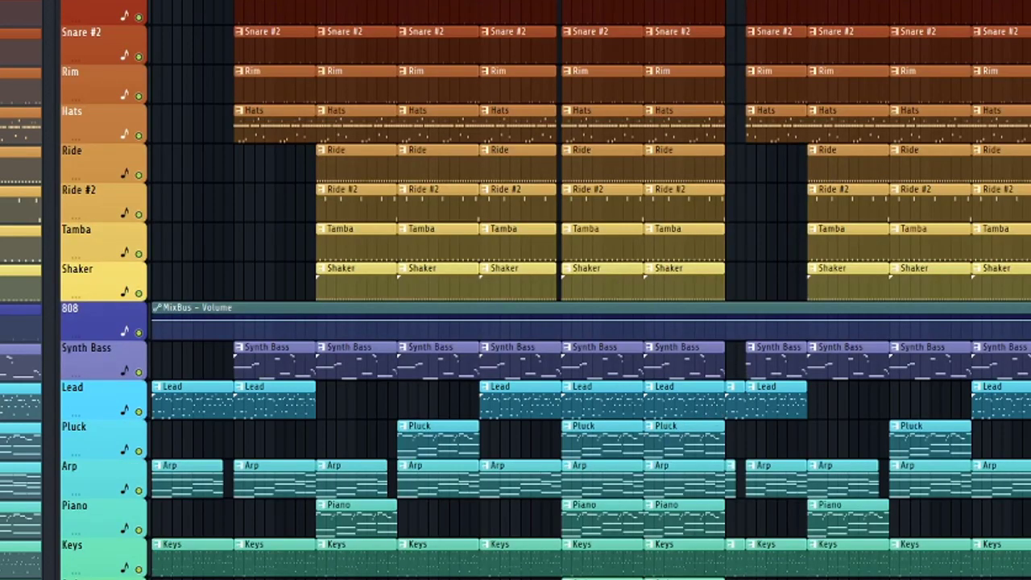
{"action": "key", "text": "F9"}
{"action": "left_click", "coordinate": [98, 454]}
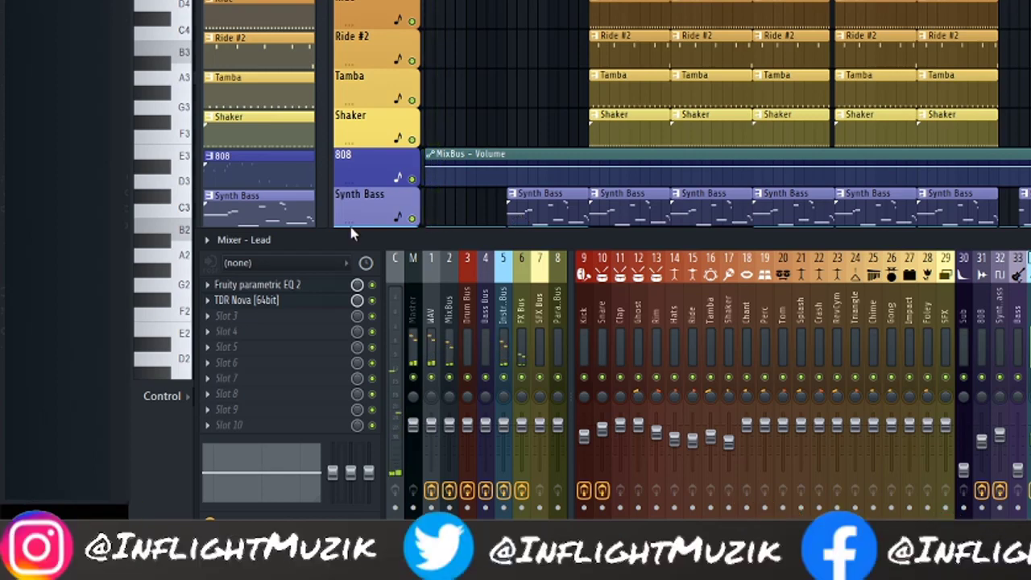
{"action": "left_click", "coordinate": [288, 305]}
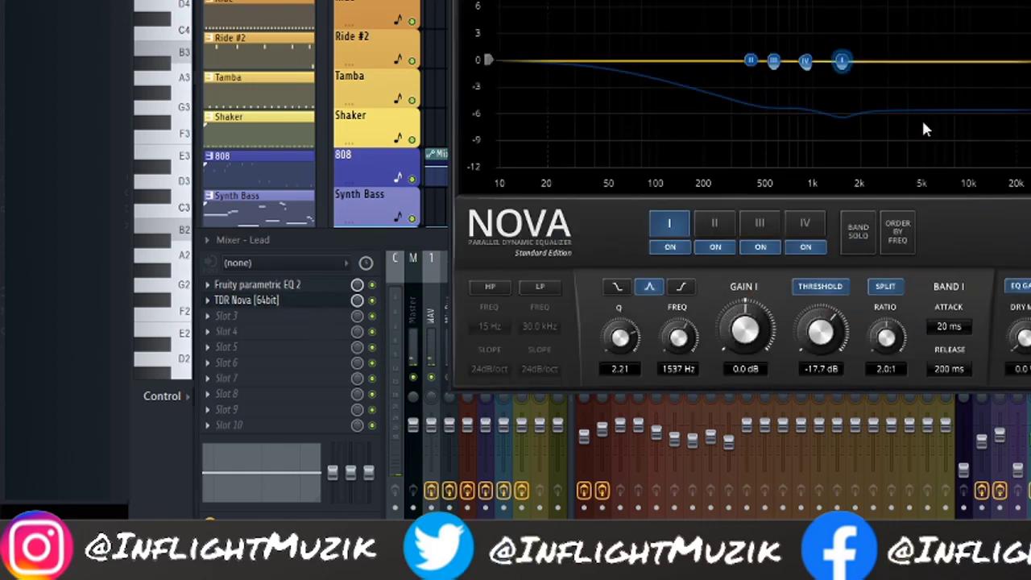
{"action": "key", "text": "Escape"}
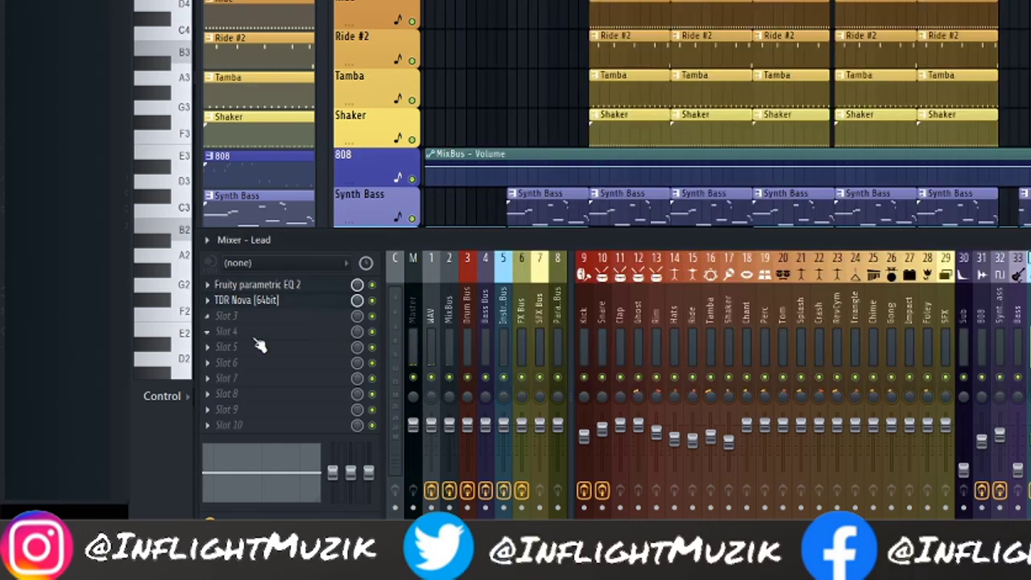
{"action": "left_click", "coordinate": [292, 317]}
{"action": "left_click", "coordinate": [814, 341]}
- Raise TDR Nova's output gain on the Lead channel to about 1.5 dB
{"action": "left_click", "coordinate": [298, 305]}
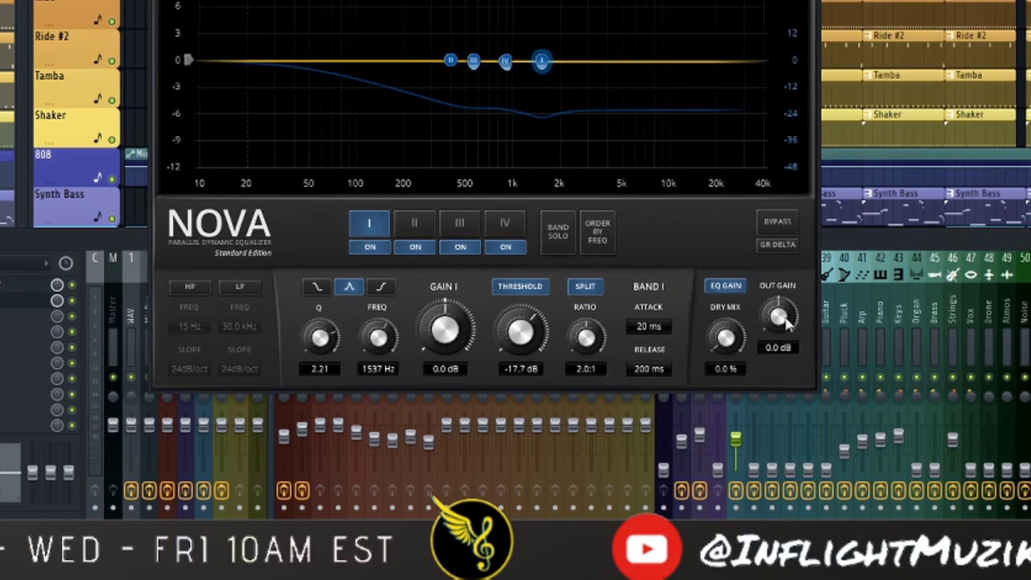
{"action": "left_click_drag", "start_coordinate": [787, 320], "coordinate": [778, 313]}
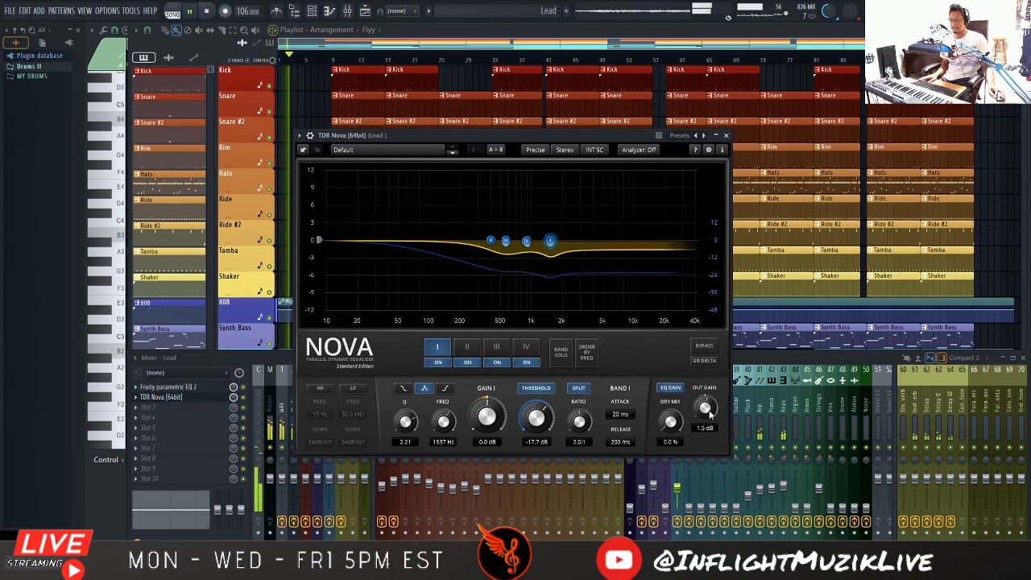
- Stop playback, view the Lead channel's Fruity Parametric EQ 2 curve and return to the full playlist
{"action": "key", "text": "space"}
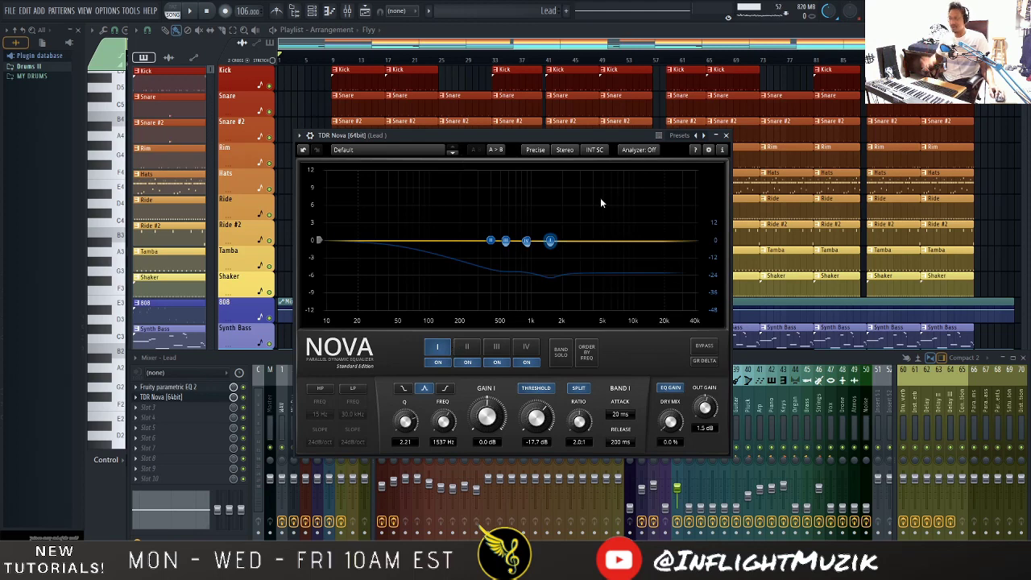
{"action": "left_click", "coordinate": [168, 387]}
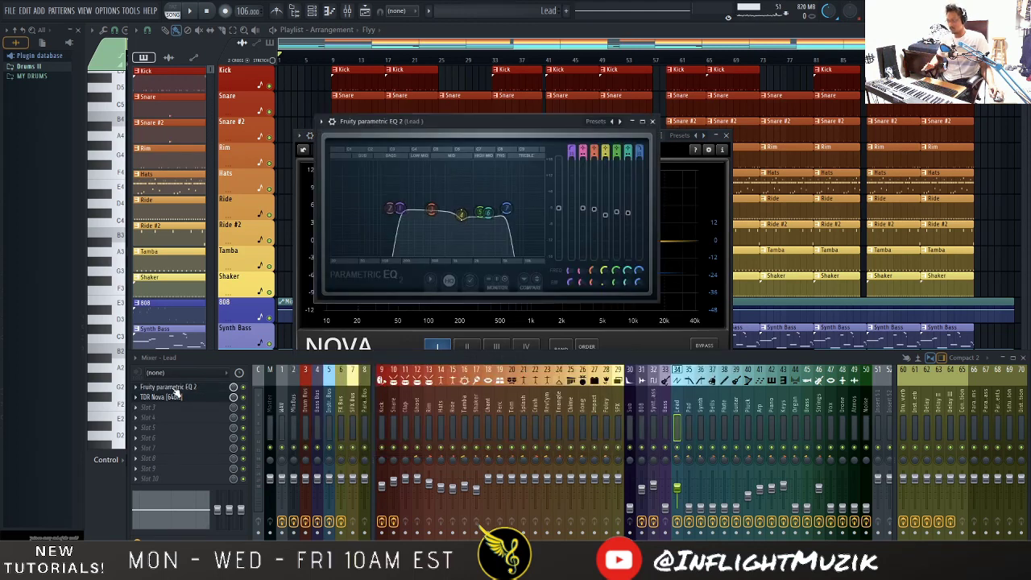
{"action": "key", "text": "F5"}
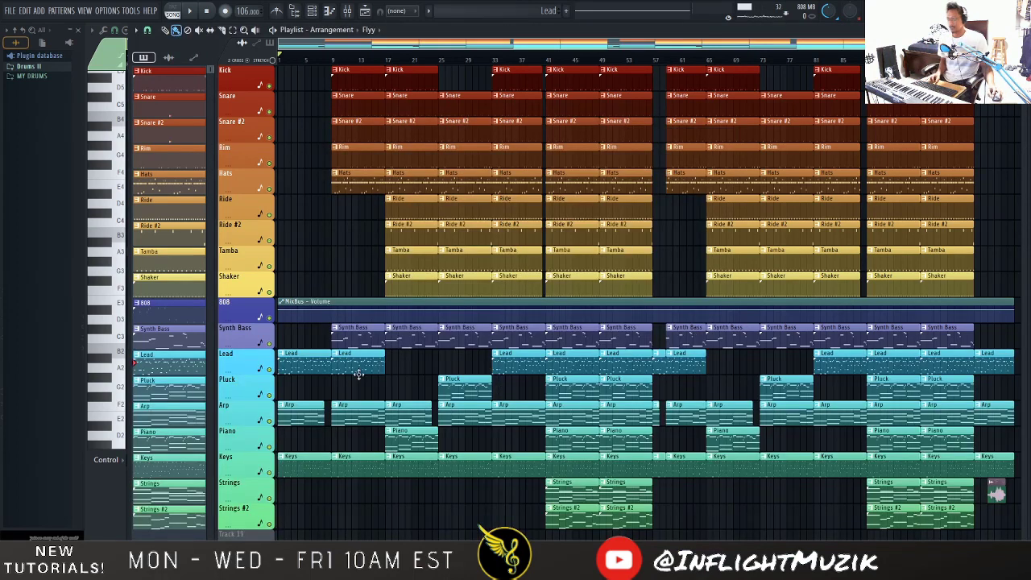
- Solo the Keys track, listen to it, and check the Fruity Parametric EQ 2 curve on its mixer channel
{"action": "right_click", "coordinate": [269, 473]}
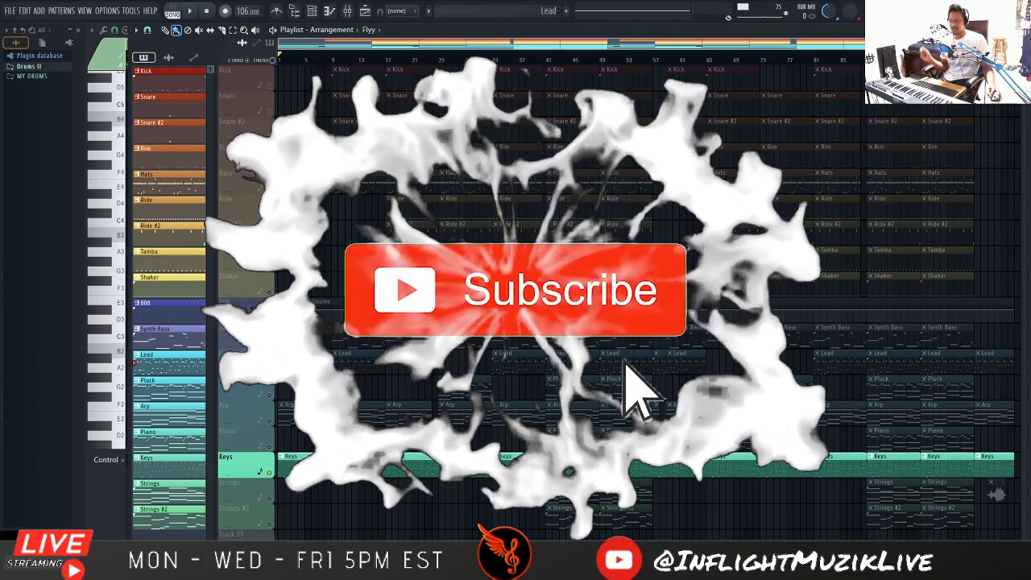
{"action": "key", "text": "space"}
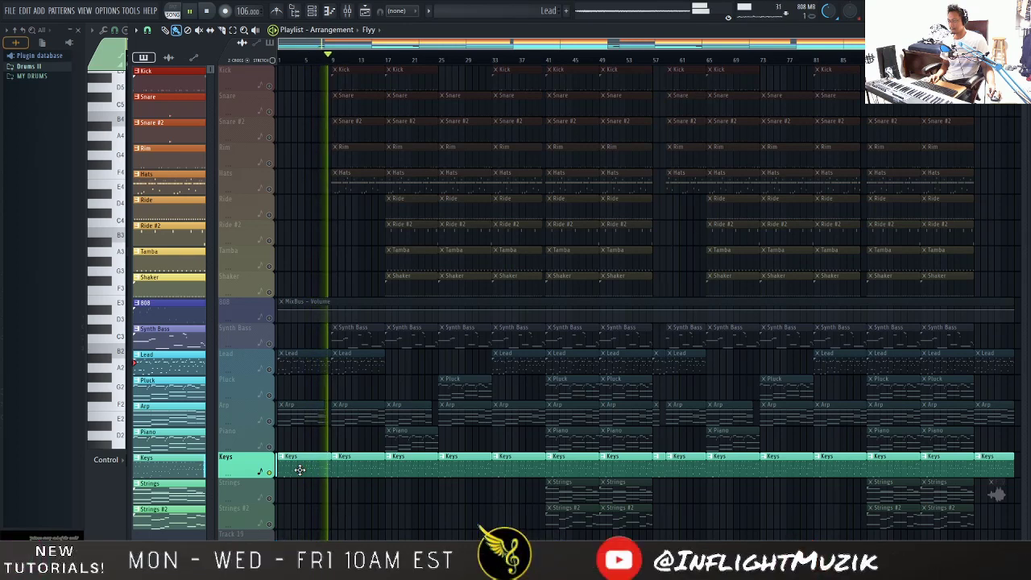
{"action": "key", "text": "space"}
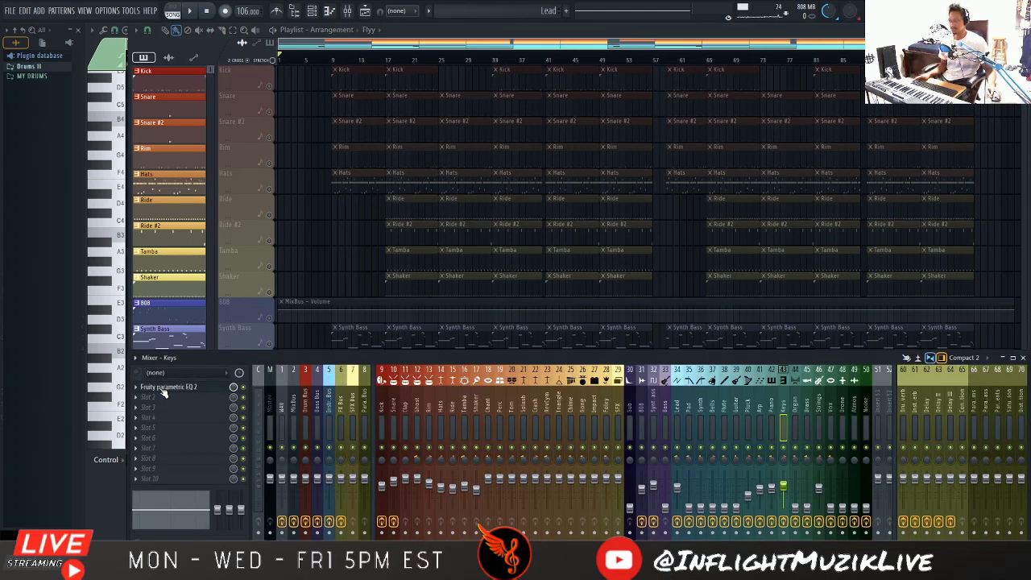
{"action": "left_click", "coordinate": [165, 387]}
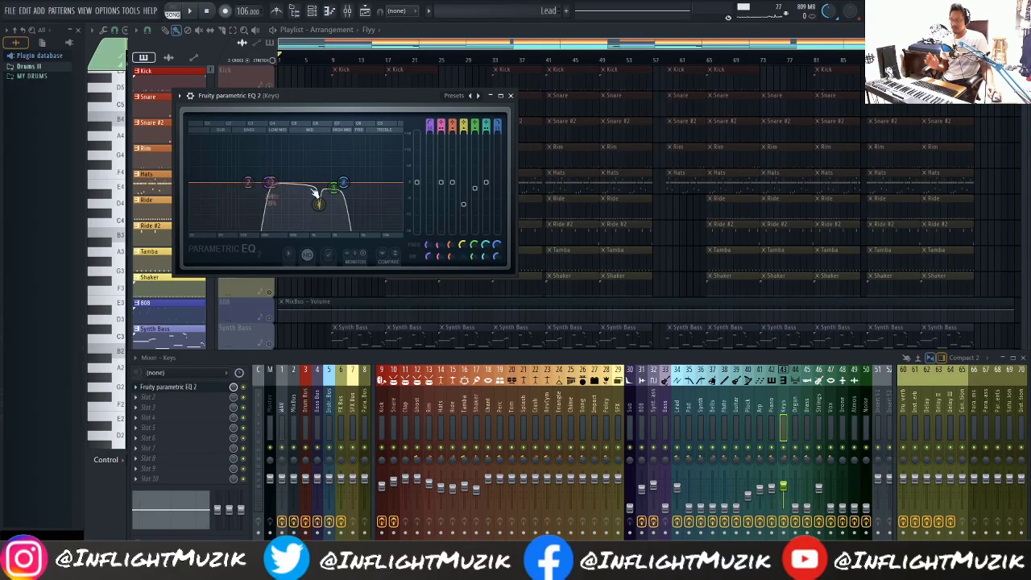
{"action": "left_click", "coordinate": [511, 96]}
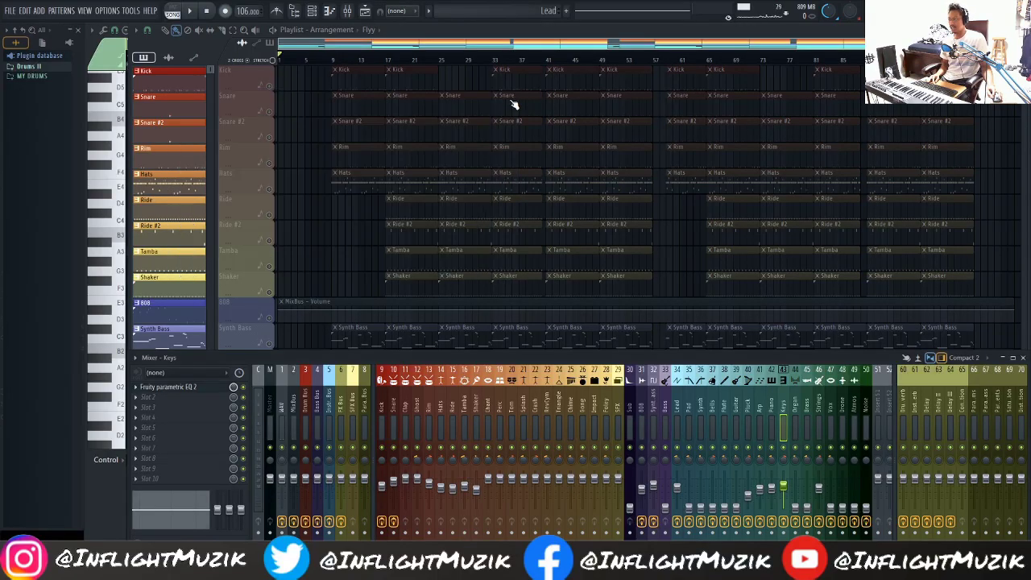
- Load Patcher with the midside preset into slot 3 of the Keys channel
{"action": "right_click", "coordinate": [204, 386]}
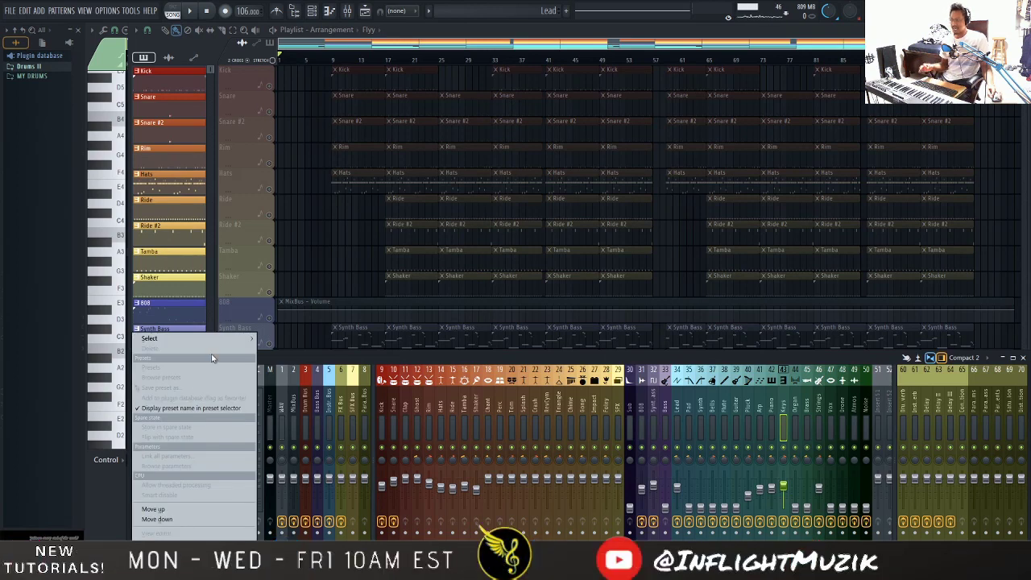
{"action": "mouse_move", "coordinate": [218, 338]}
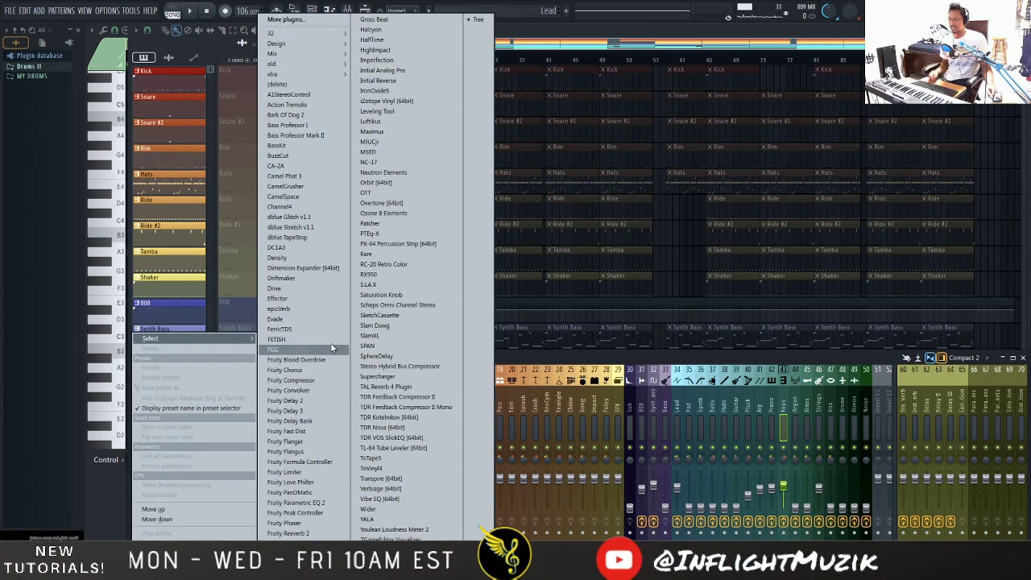
{"action": "left_click", "coordinate": [402, 223]}
{"action": "left_click", "coordinate": [508, 318]}
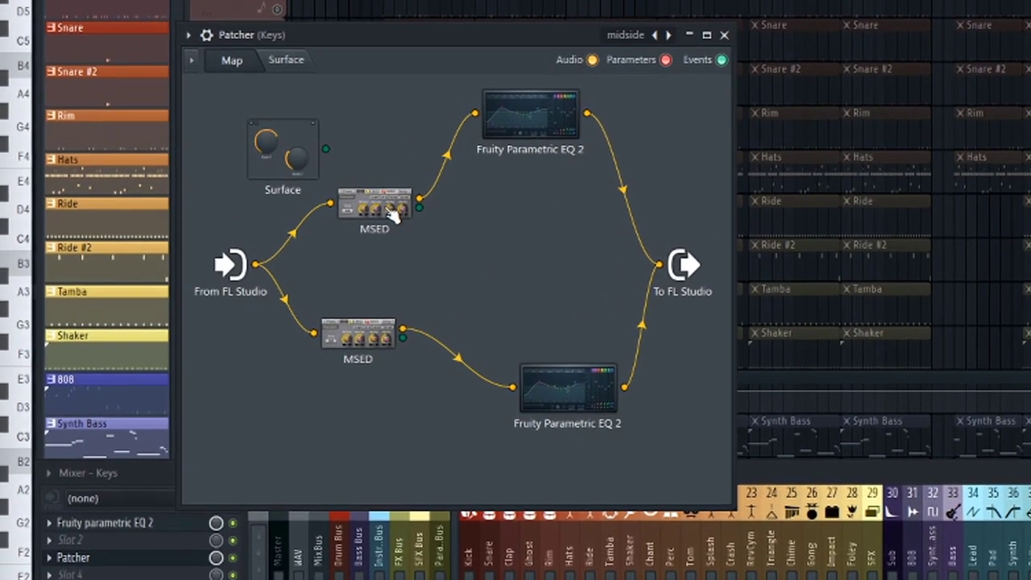
- Examine the mid and side gain settings of both MSED modules in the Keys Patcher
{"action": "double_click", "coordinate": [394, 214]}
{"action": "left_click_drag", "start_coordinate": [567, 204], "coordinate": [643, 144]}
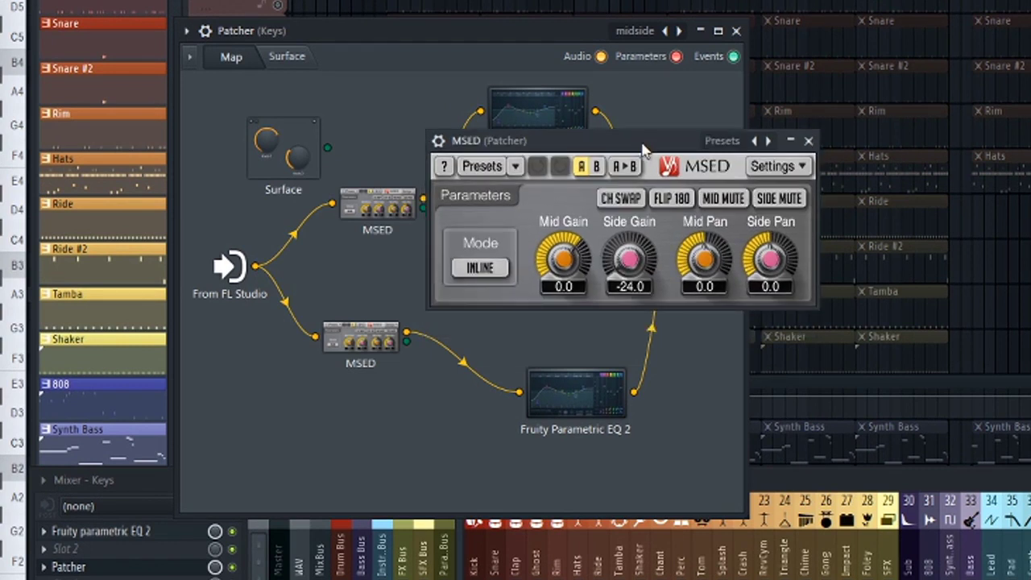
{"action": "left_click_drag", "start_coordinate": [643, 145], "coordinate": [677, 137]}
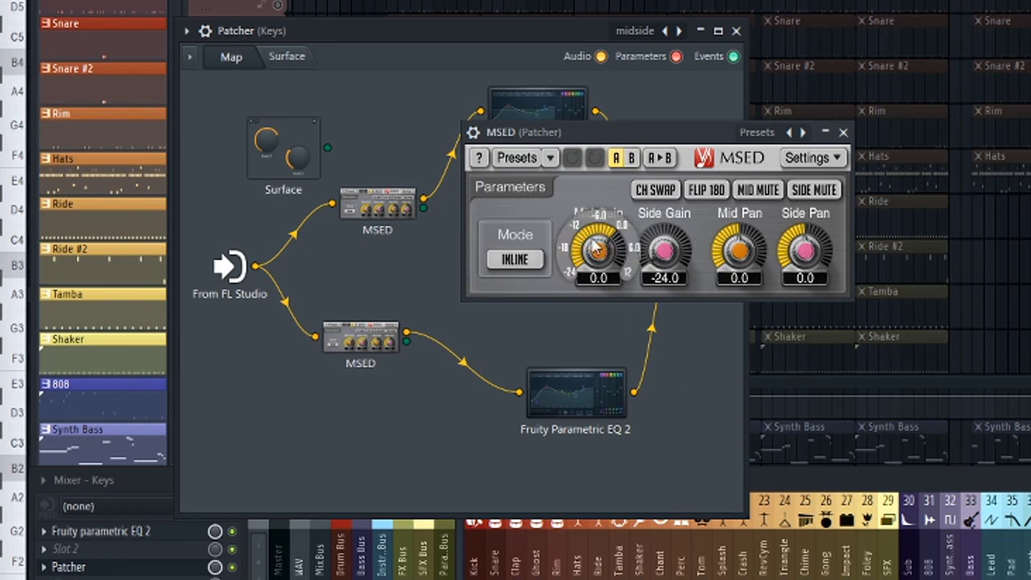
{"action": "left_click", "coordinate": [842, 132]}
{"action": "left_click", "coordinate": [372, 345]}
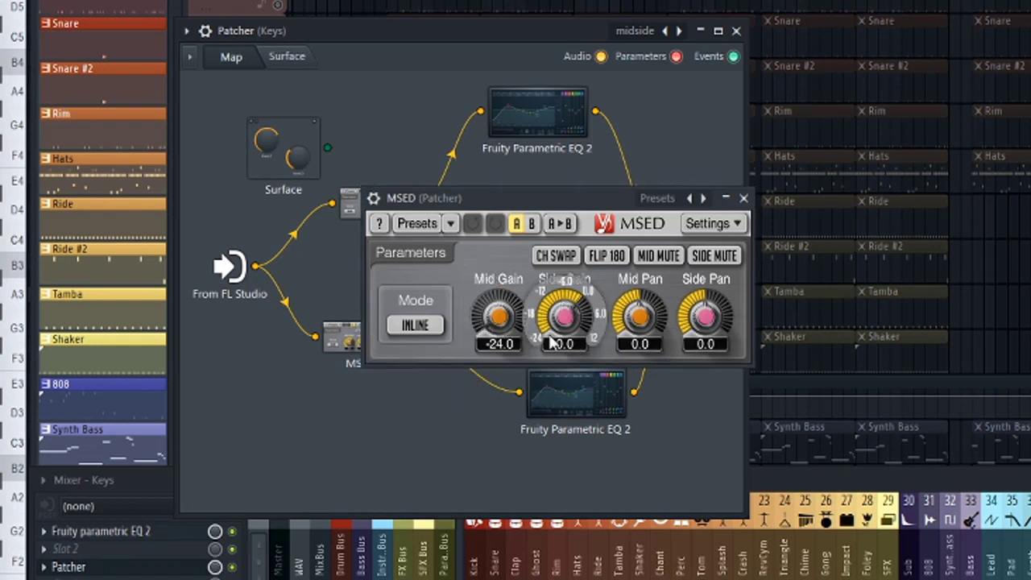
{"action": "left_click", "coordinate": [744, 198]}
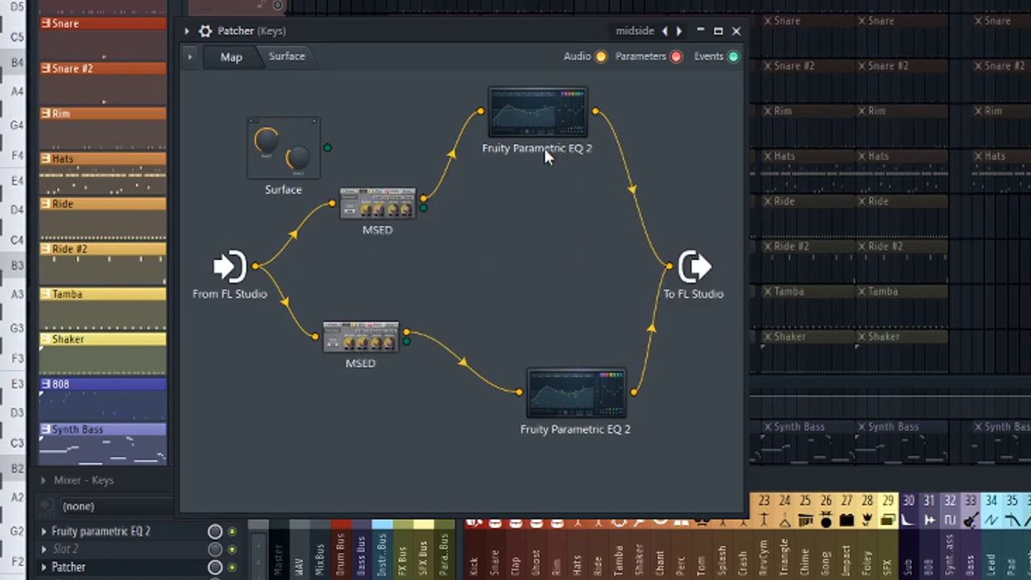
{"action": "left_click", "coordinate": [394, 214]}
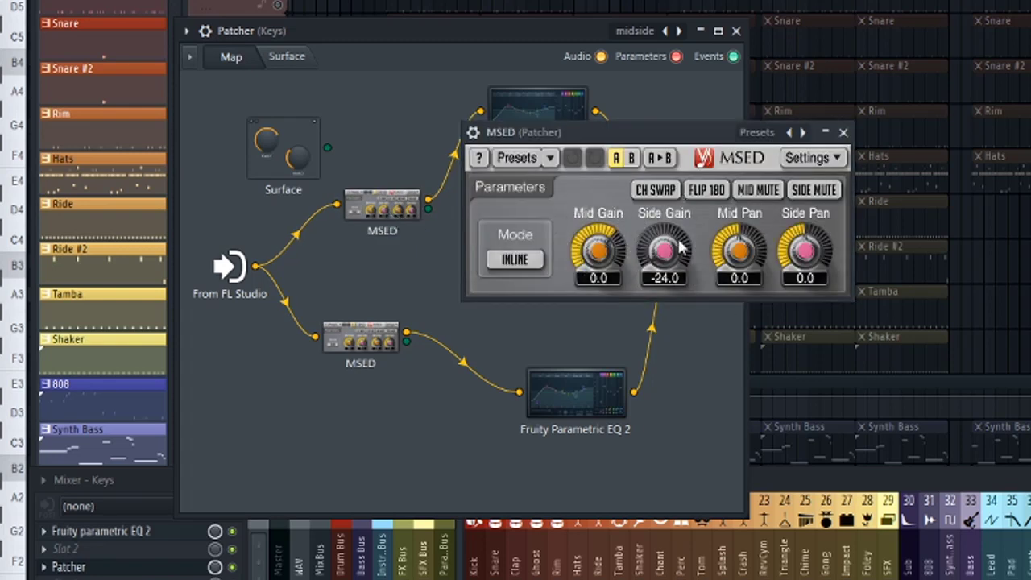
{"action": "left_click", "coordinate": [843, 132]}
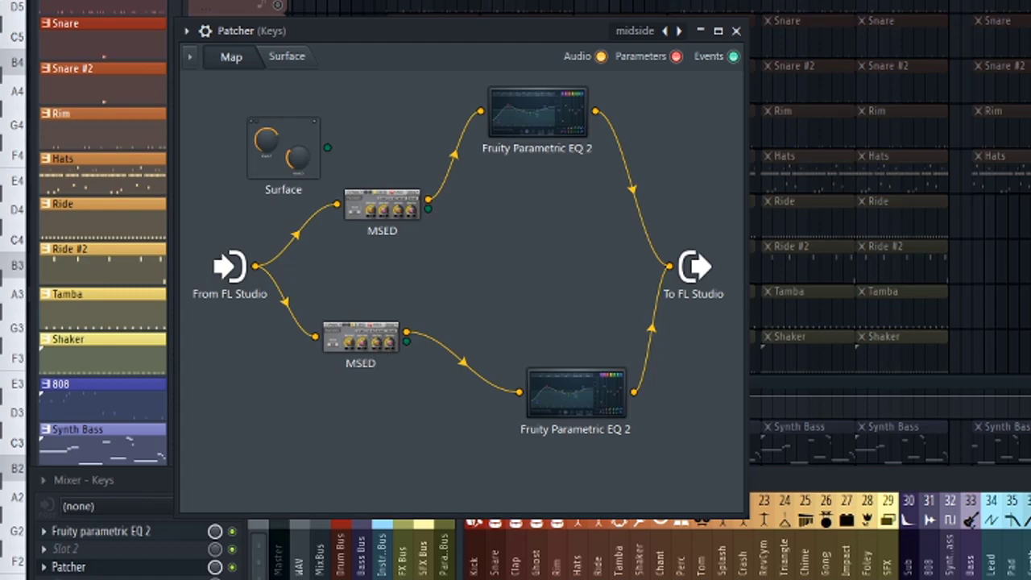
{"action": "left_click", "coordinate": [377, 345]}
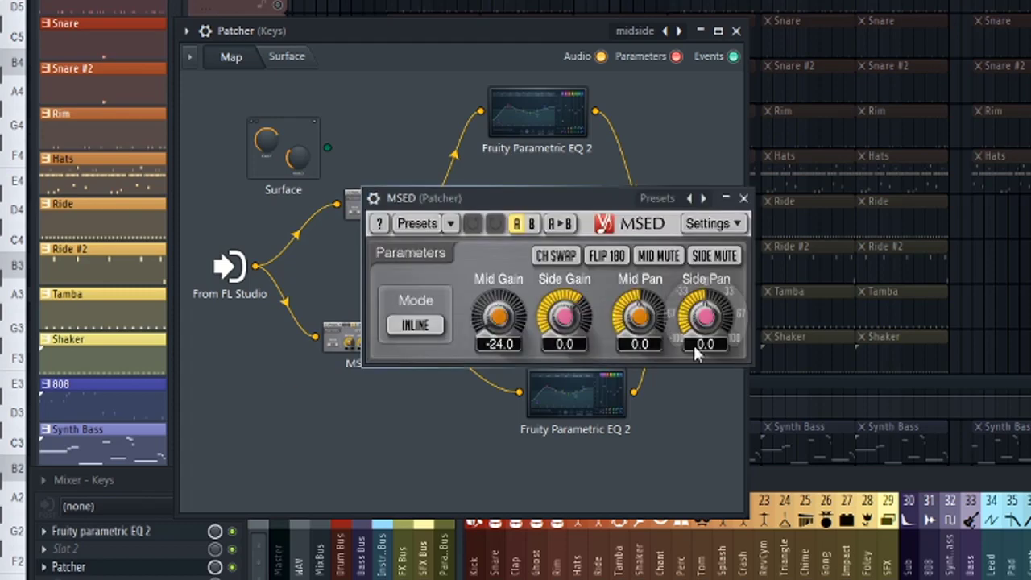
{"action": "left_click", "coordinate": [744, 199]}
- During playback, cut band 3 of the mid-branch Fruity Parametric EQ 2 at about 400 Hz and narrow its bandwidth
{"action": "left_click", "coordinate": [537, 137]}
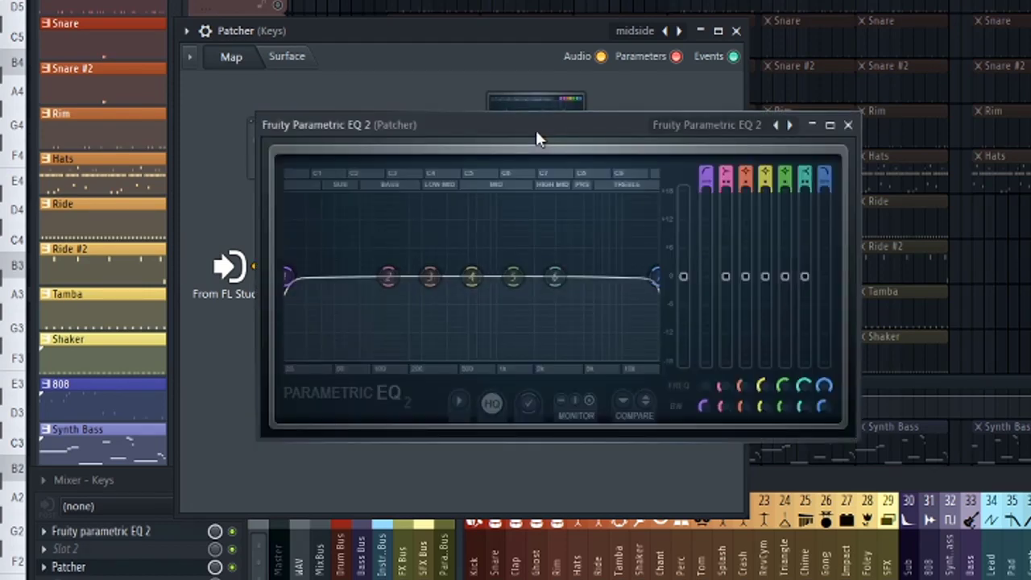
{"action": "left_click_drag", "start_coordinate": [545, 142], "coordinate": [748, 134]}
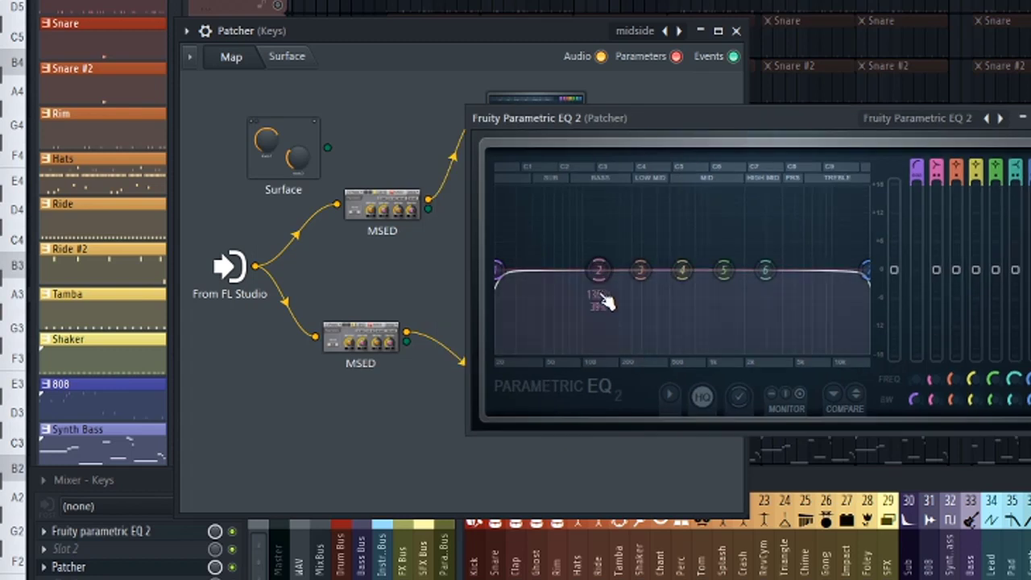
{"action": "key", "text": "space"}
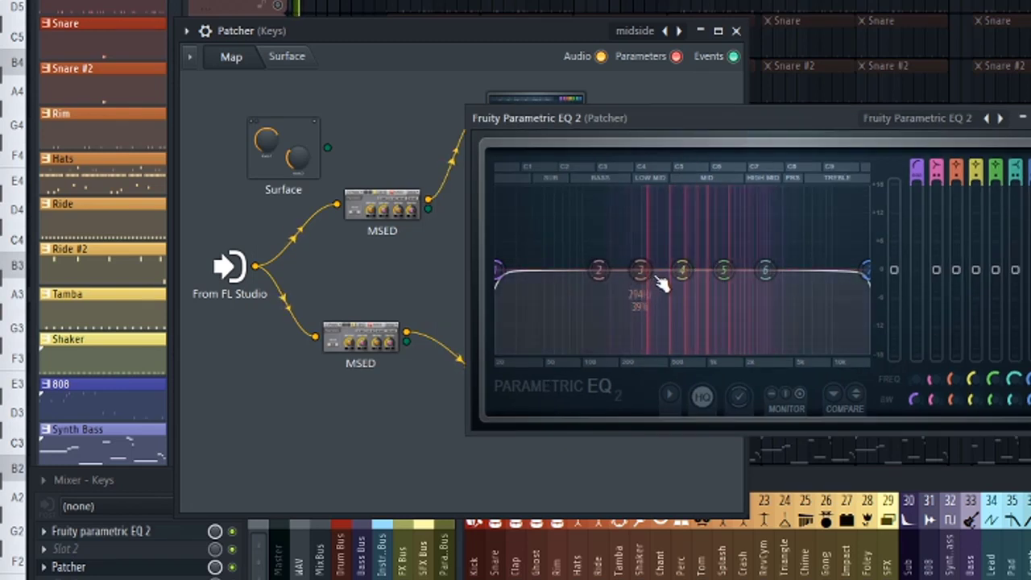
{"action": "left_click_drag", "start_coordinate": [640, 269], "coordinate": [655, 291]}
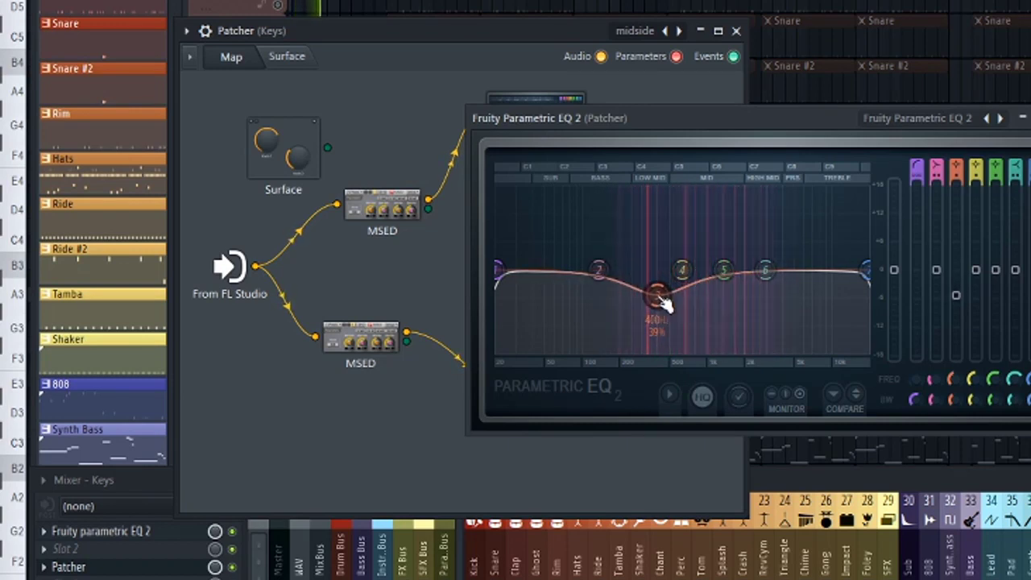
{"action": "scroll", "coordinate": [660, 302], "scroll_direction": "down", "scroll_amount": 6}
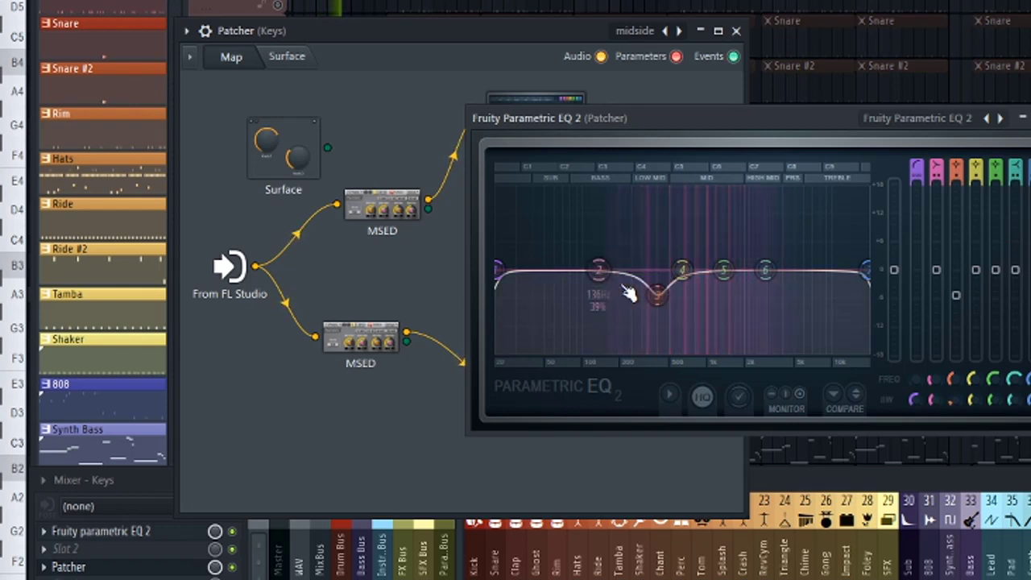
- Raise the mid EQ's low-cut band 1 to around band 2, lower band 4 slightly at about 246 Hz, and close the EQ
{"action": "left_click_drag", "start_coordinate": [501, 271], "coordinate": [604, 276]}
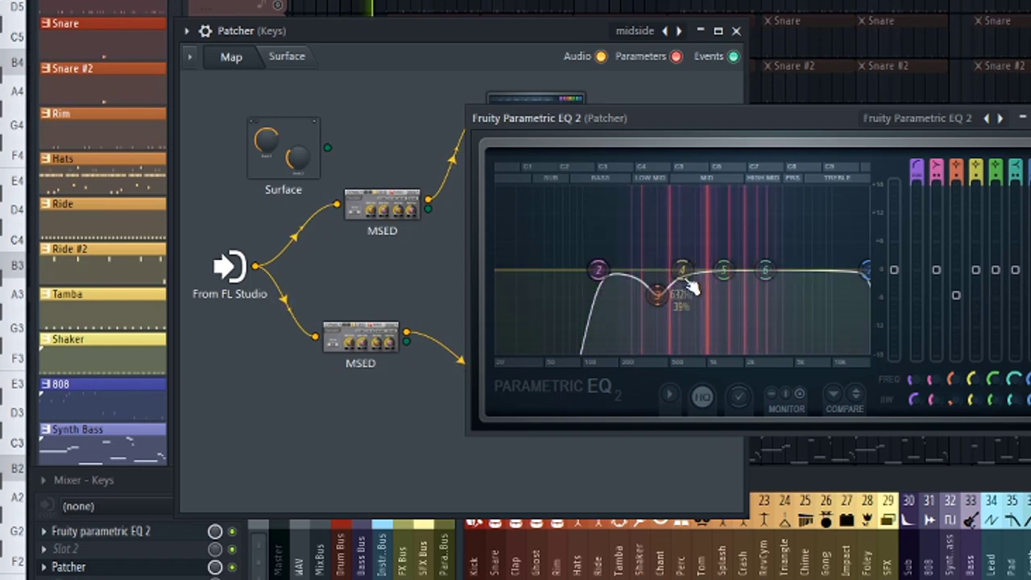
{"action": "left_click_drag", "start_coordinate": [679, 269], "coordinate": [631, 282]}
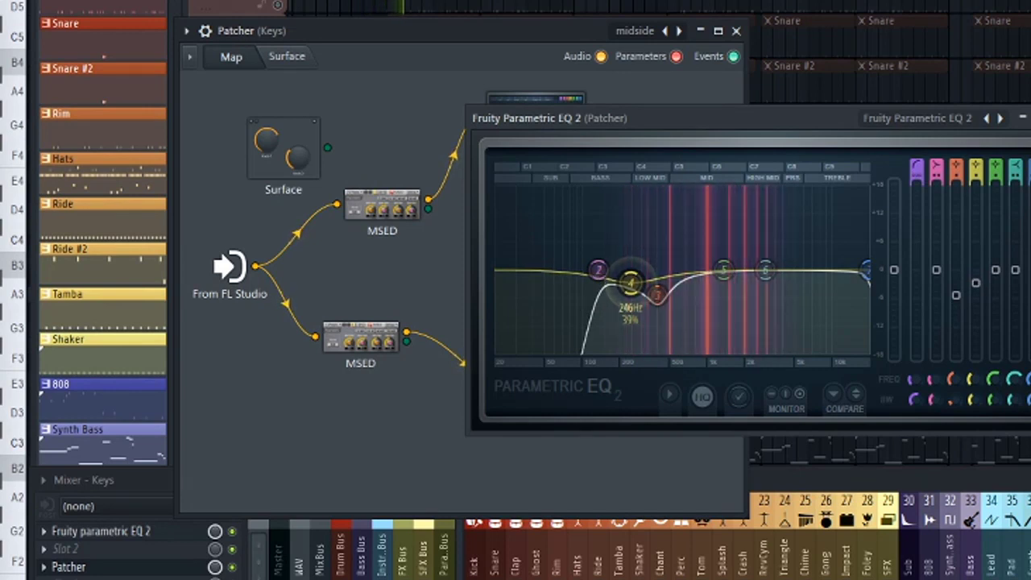
{"action": "left_click_drag", "start_coordinate": [631, 281], "coordinate": [633, 280]}
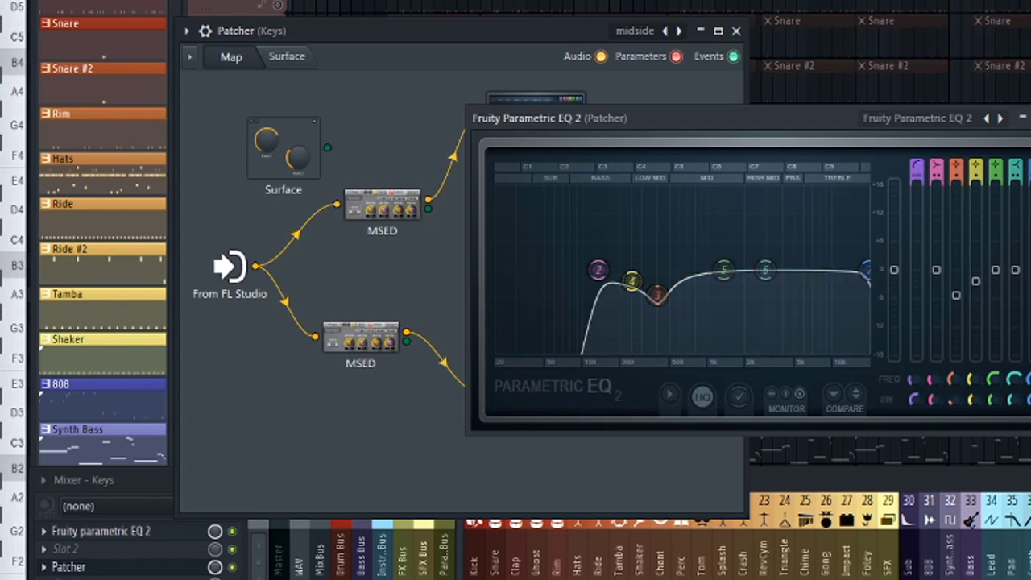
{"action": "key", "text": "Escape"}
- In the side-branch EQ, boost band 3 at about 434 Hz with 49% bandwidth, slightly lower bands 5 and 2, and close it
{"action": "left_click", "coordinate": [579, 385]}
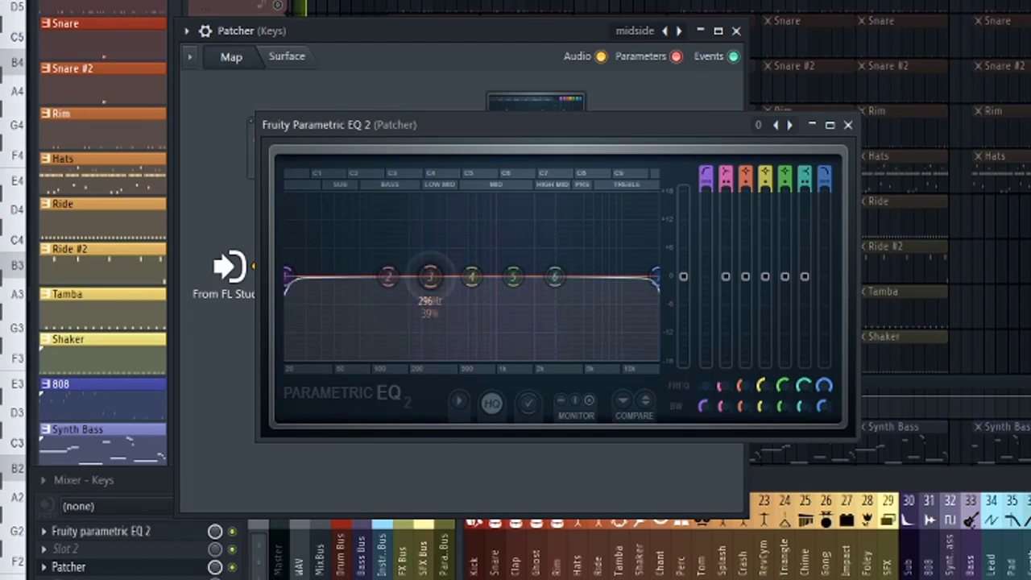
{"action": "left_click_drag", "start_coordinate": [430, 276], "coordinate": [450, 257]}
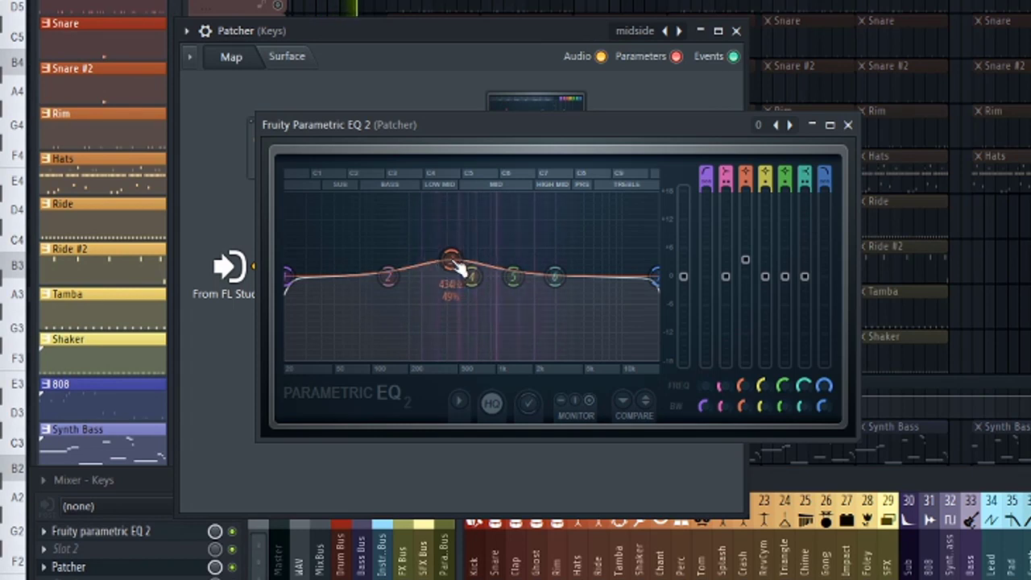
{"action": "left_click_drag", "start_coordinate": [519, 277], "coordinate": [515, 283]}
{"action": "left_click_drag", "start_coordinate": [389, 277], "coordinate": [392, 282]}
{"action": "key", "text": "Escape"}
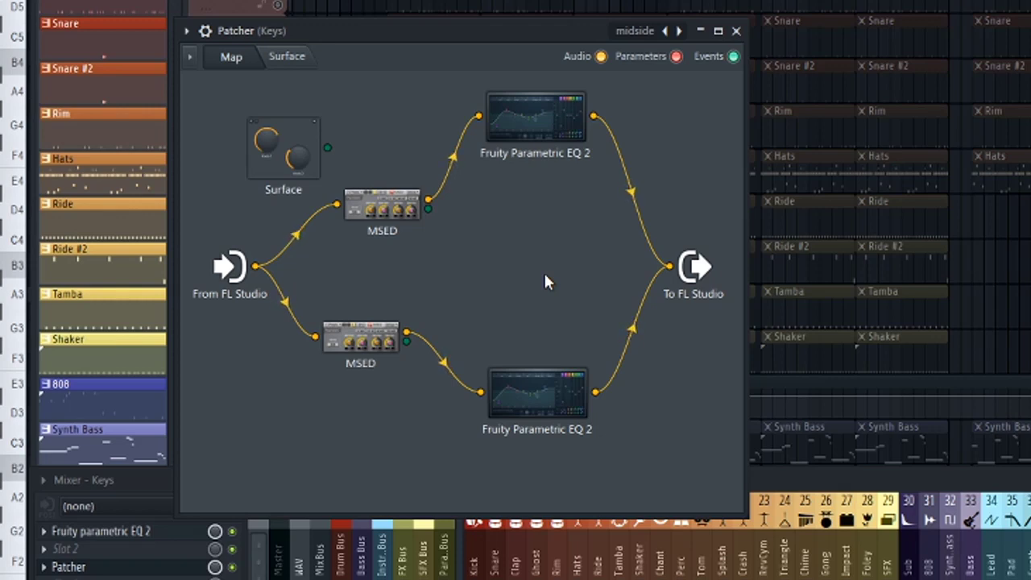
- Toggle Patcher on the Keys channel to compare the mid/side EQ, and close its window and the mixer
{"action": "left_click", "coordinate": [236, 569]}
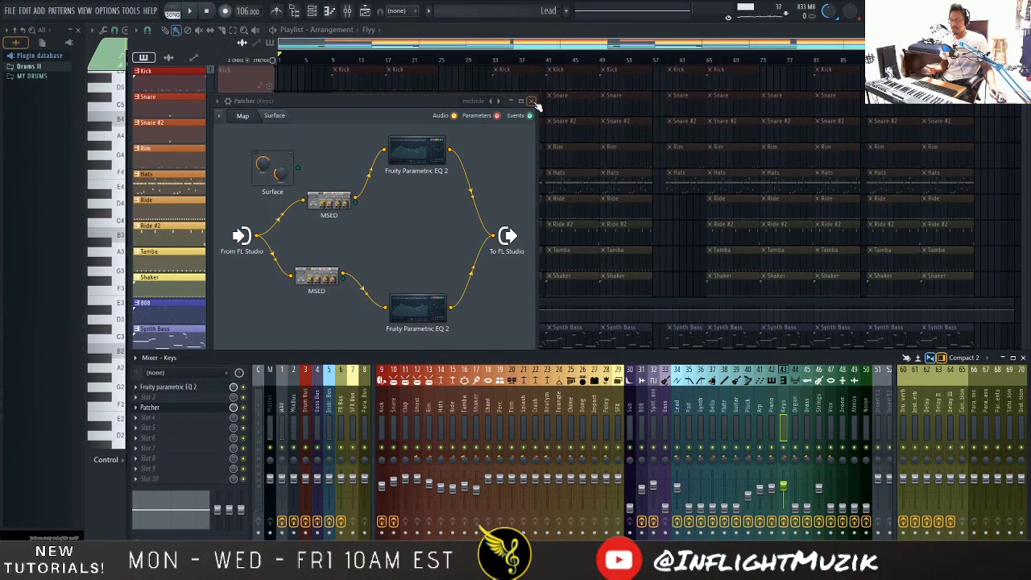
{"action": "left_click", "coordinate": [531, 102]}
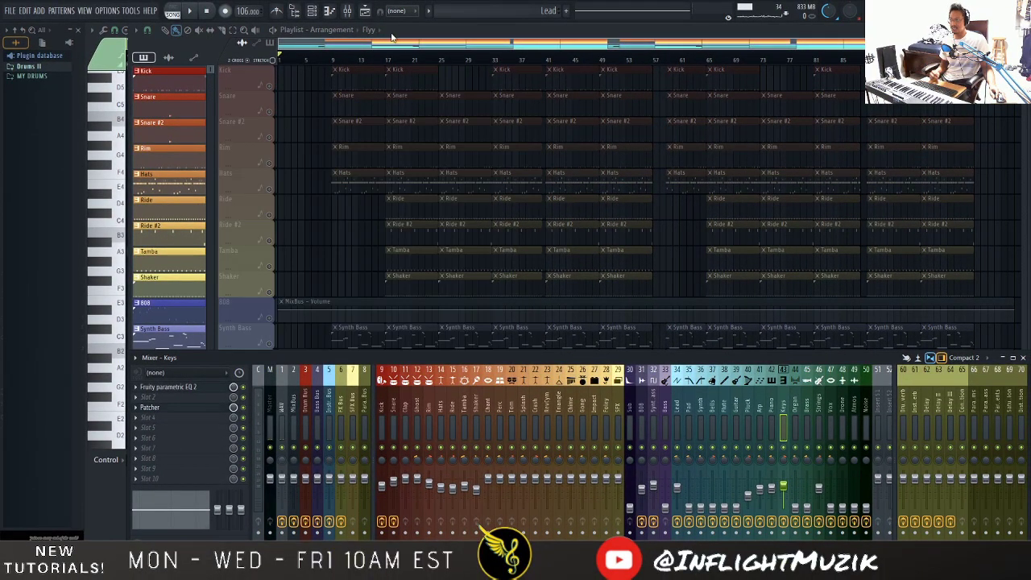
{"action": "key", "text": "F9"}
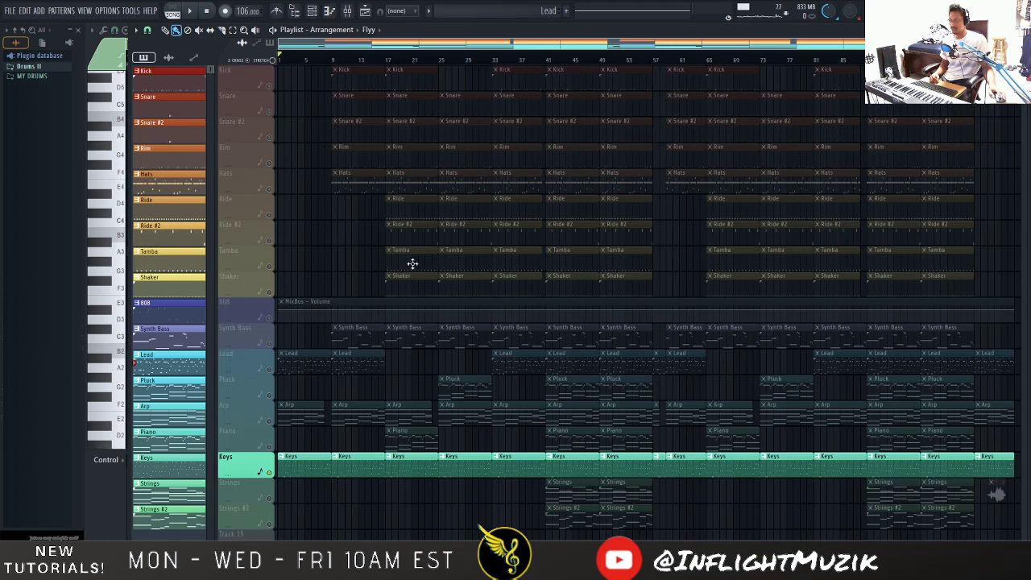
- Move the playhead to bar 17, unsolo the Keys track and play the full mix
{"action": "left_click", "coordinate": [389, 63]}
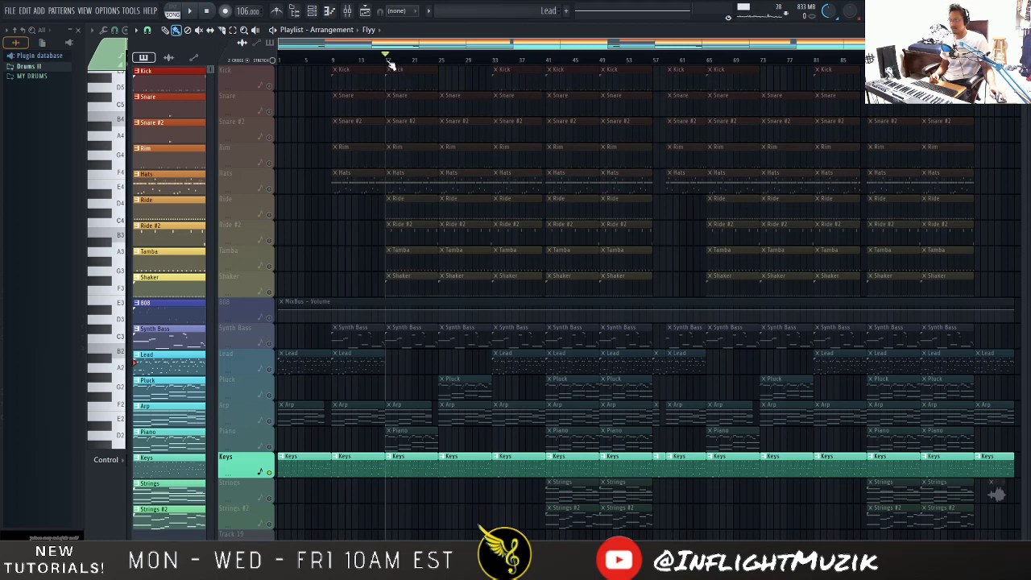
{"action": "left_click", "coordinate": [269, 472], "text": "ctrl"}
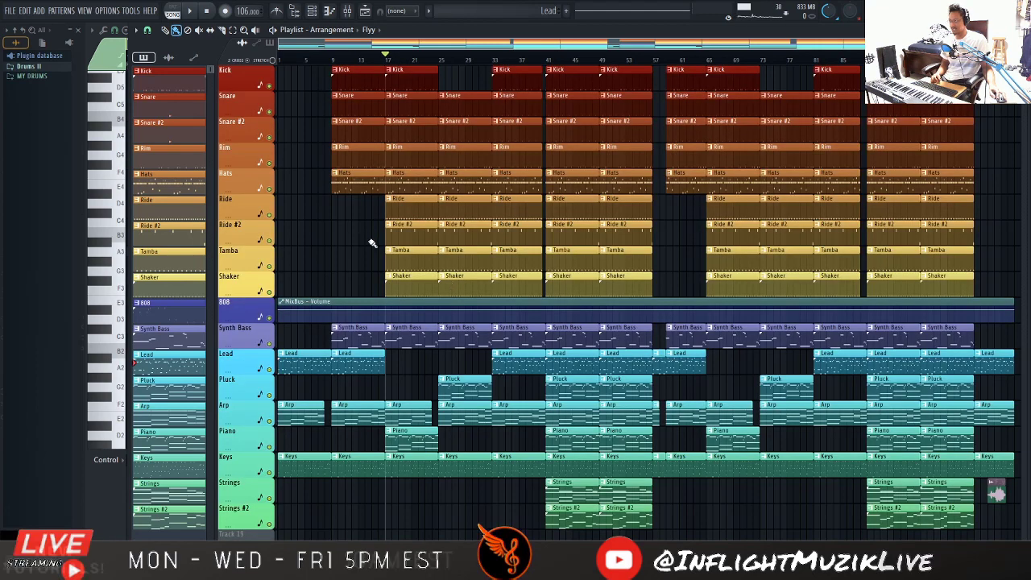
{"action": "key", "text": "space"}
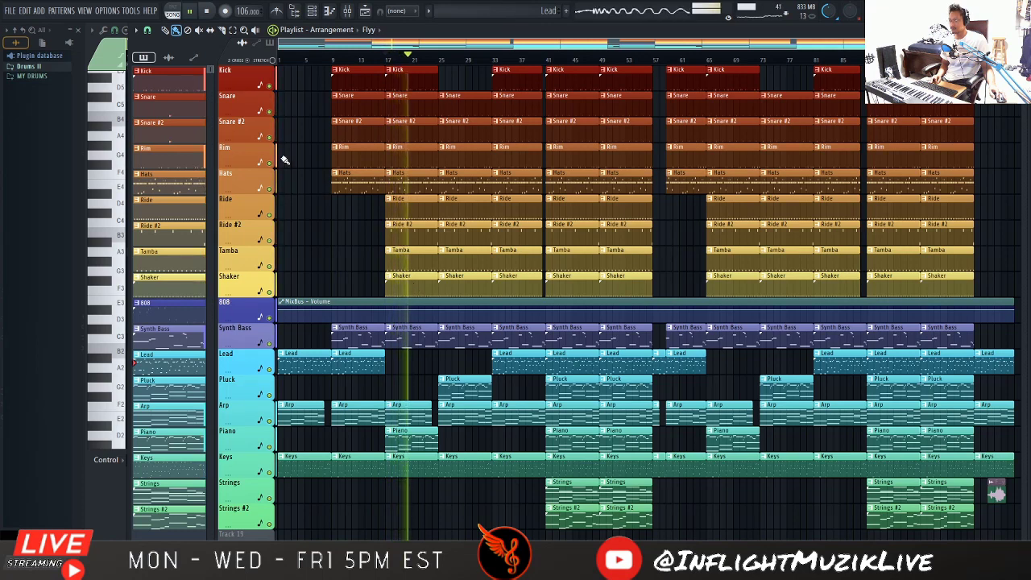
- Stop playback, show the mixer and review the Patcher mid/side EQ routing on the Keys channel, closing its window again
{"action": "key", "text": "space"}
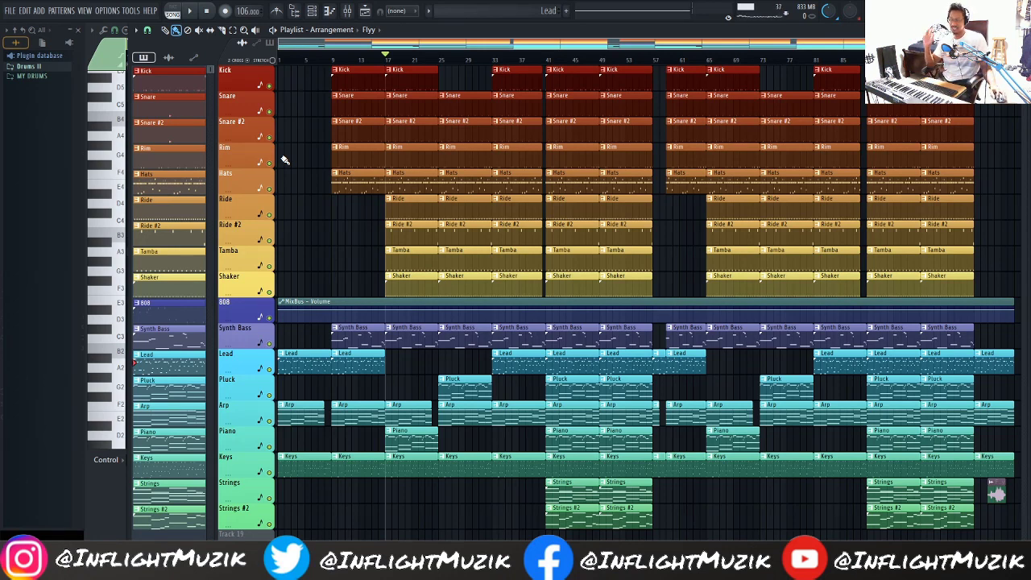
{"action": "key", "text": "F9"}
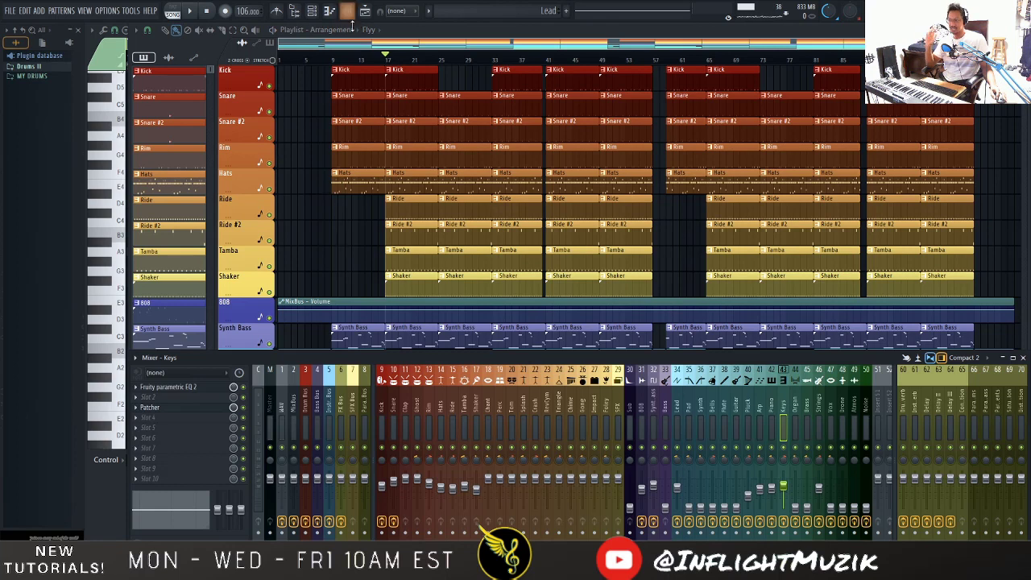
{"action": "left_click", "coordinate": [165, 407]}
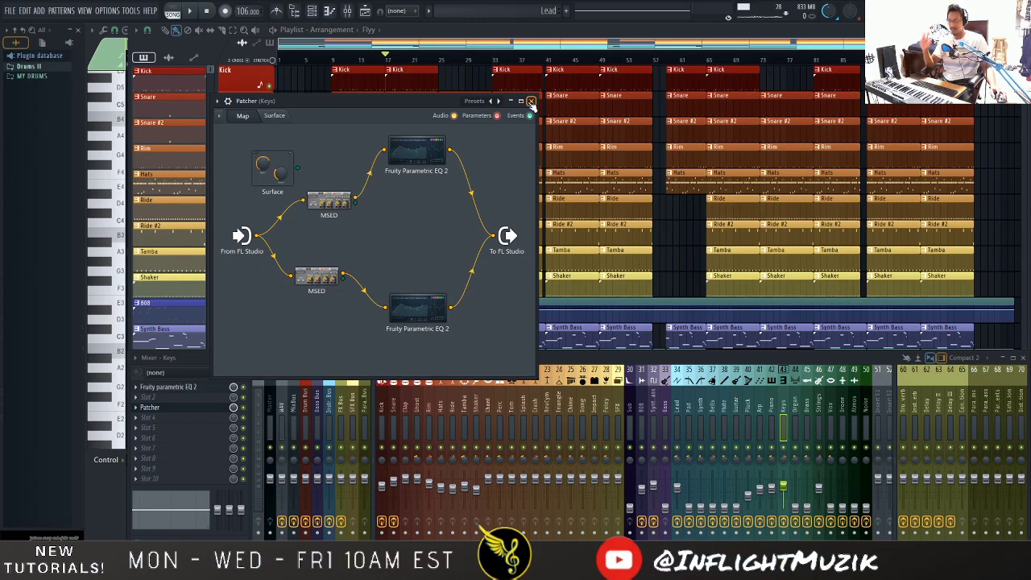
{"action": "left_click", "coordinate": [530, 101]}
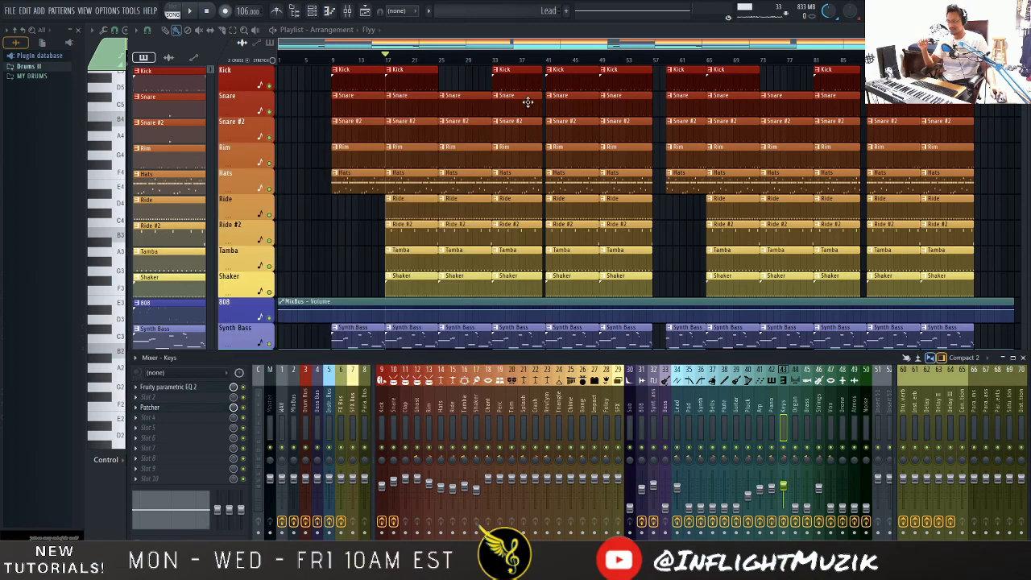
- Select the Synth Bass mixer channel and examine the low-cut curve in its Fruity parametric EQ 2, closing the window again
{"action": "left_click", "coordinate": [654, 407]}
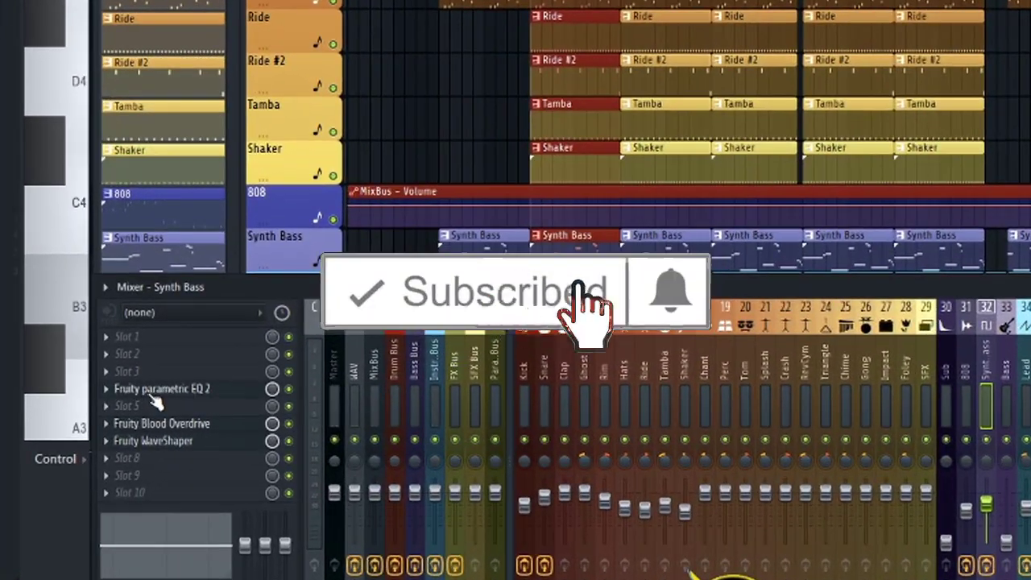
{"action": "left_click", "coordinate": [153, 393]}
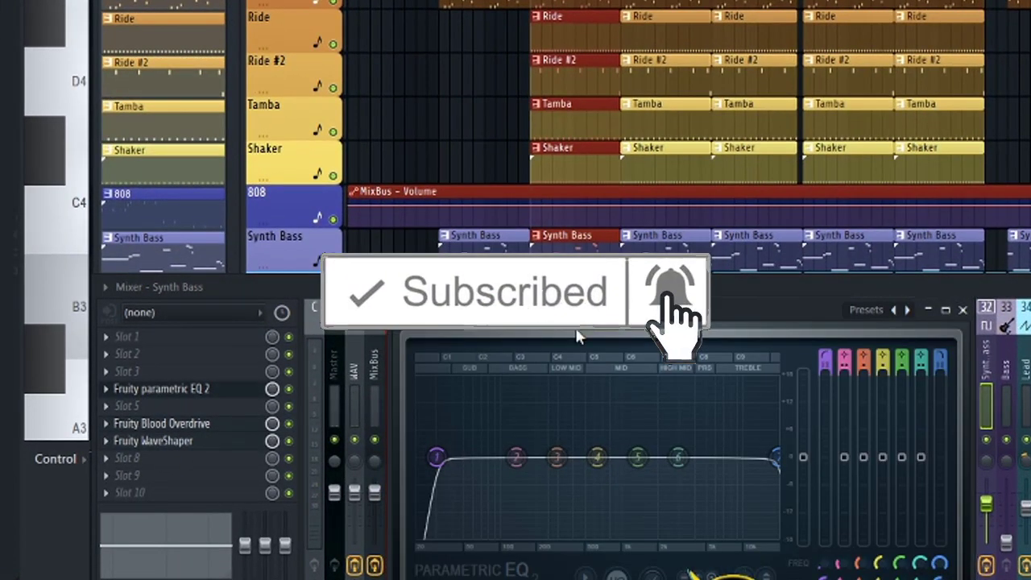
{"action": "left_click_drag", "start_coordinate": [607, 310], "coordinate": [592, 145]}
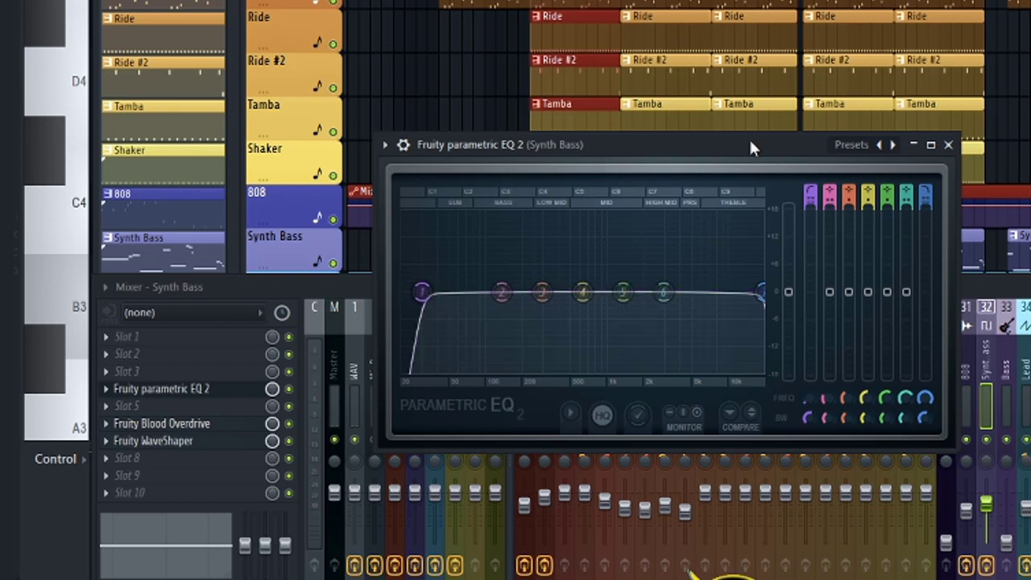
{"action": "left_click", "coordinate": [947, 145]}
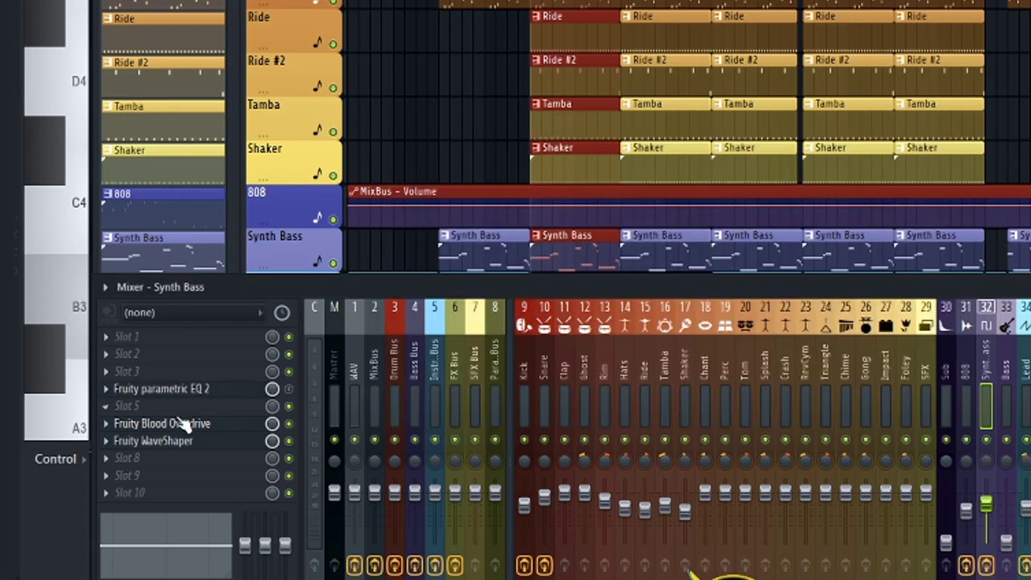
- Load Fruity Convolver into slot 5 of the Synth Bass channel and apply its Linear phase EQ (short latency) preset
{"action": "left_click", "coordinate": [143, 406]}
{"action": "mouse_move", "coordinate": [271, 254]}
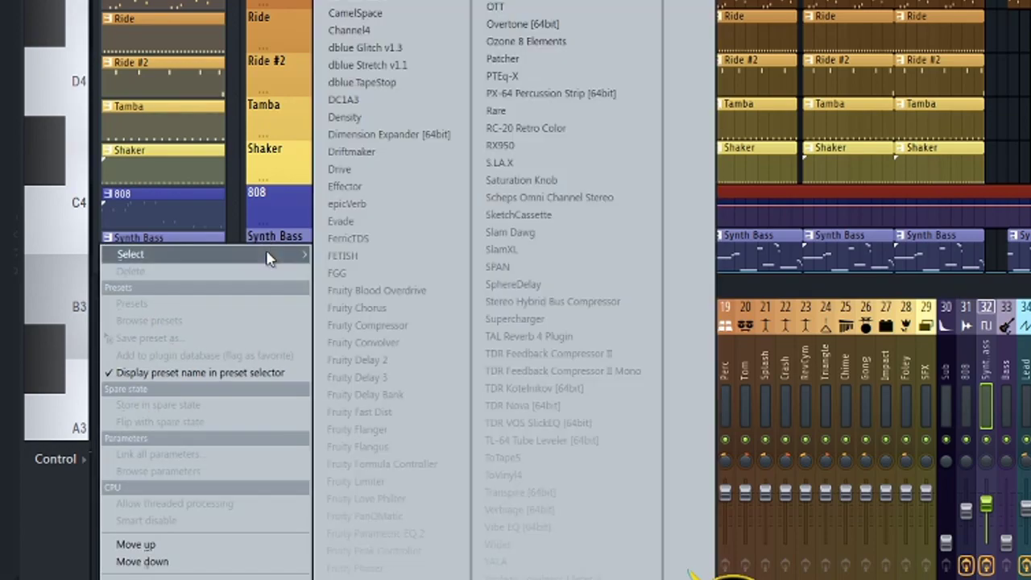
{"action": "left_click", "coordinate": [370, 350]}
{"action": "left_click", "coordinate": [524, 186]}
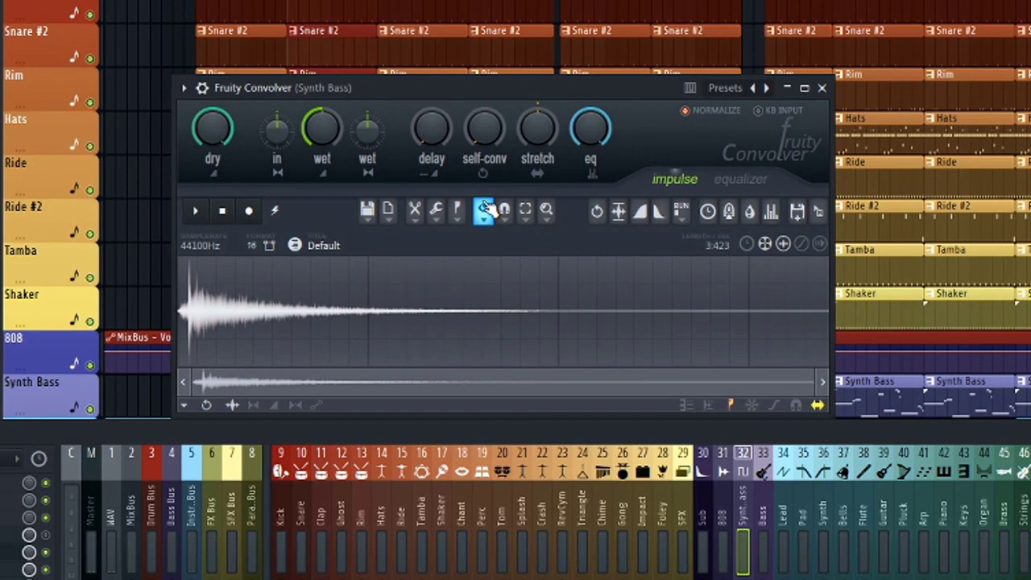
{"action": "left_click", "coordinate": [727, 89]}
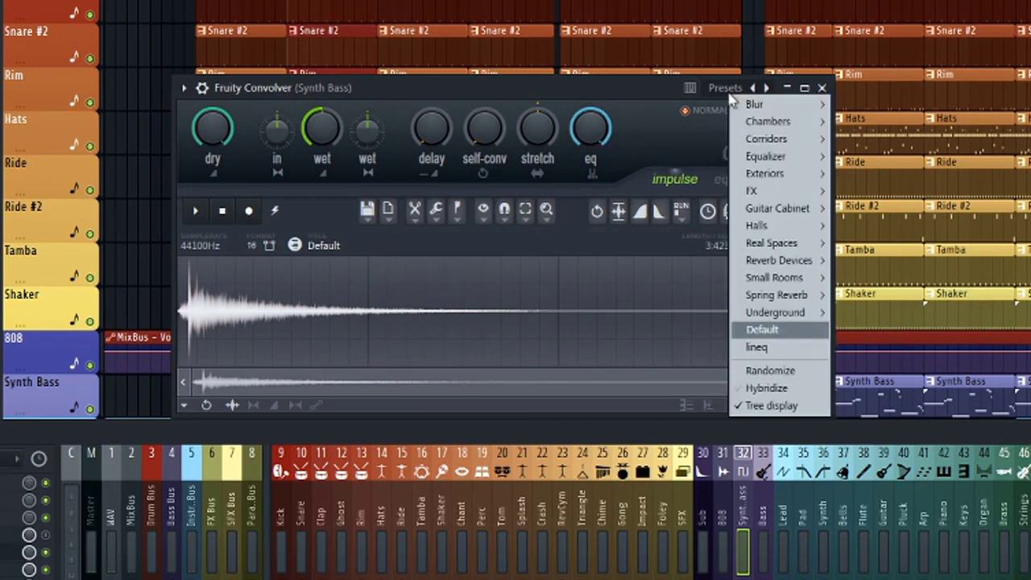
{"action": "mouse_move", "coordinate": [794, 156]}
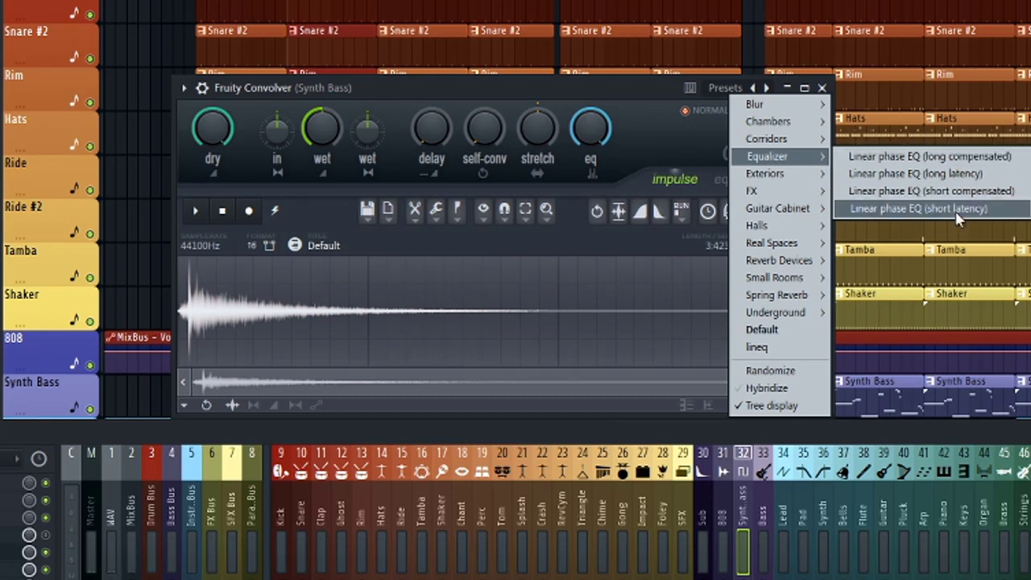
{"action": "left_click", "coordinate": [918, 209]}
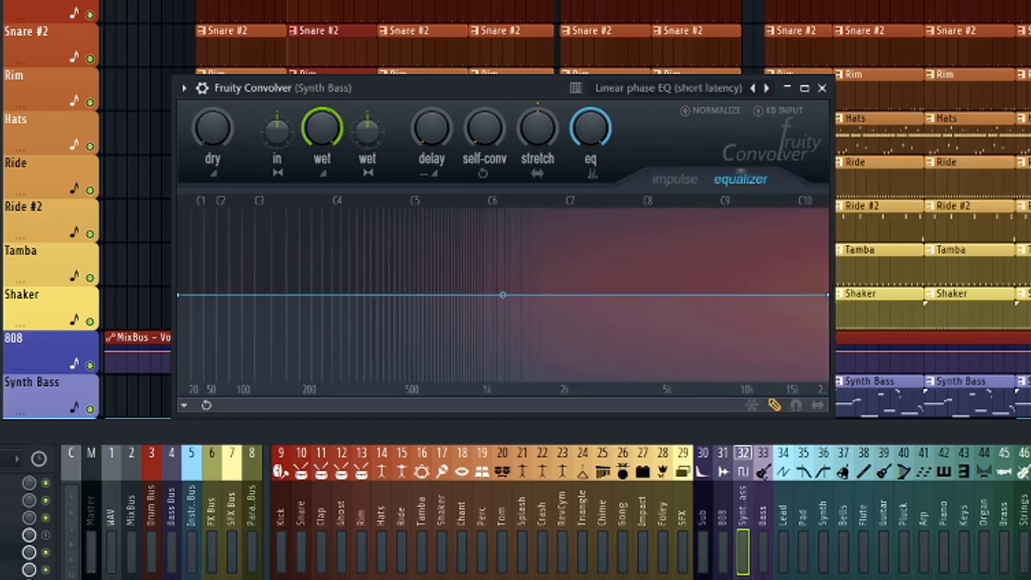
- Check the parametric EQ's low cut for reference and shape a matching steep low cut near 20 Hz in Convolver's equalizer curve
{"action": "left_click", "coordinate": [6, 517]}
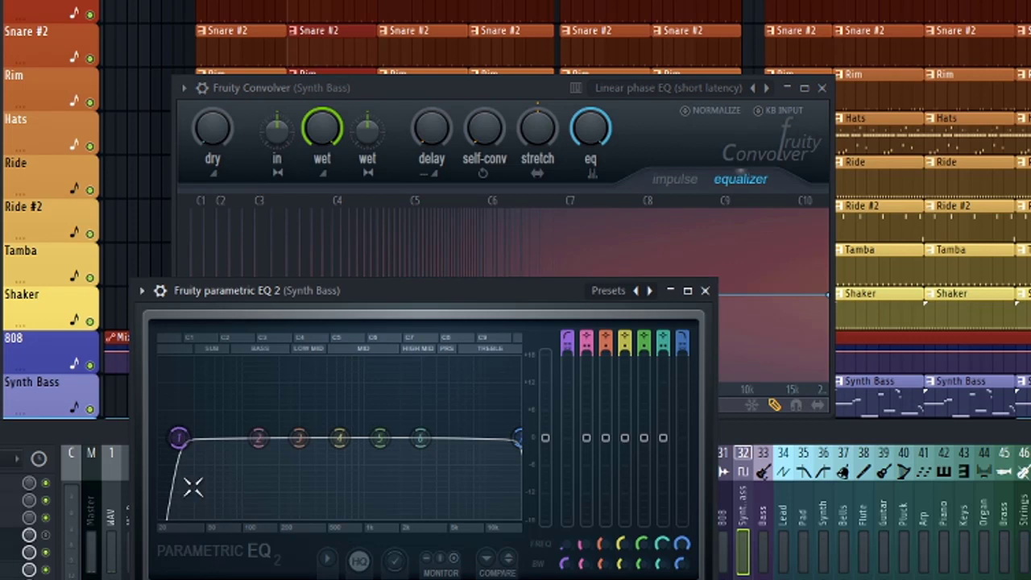
{"action": "left_click", "coordinate": [705, 291]}
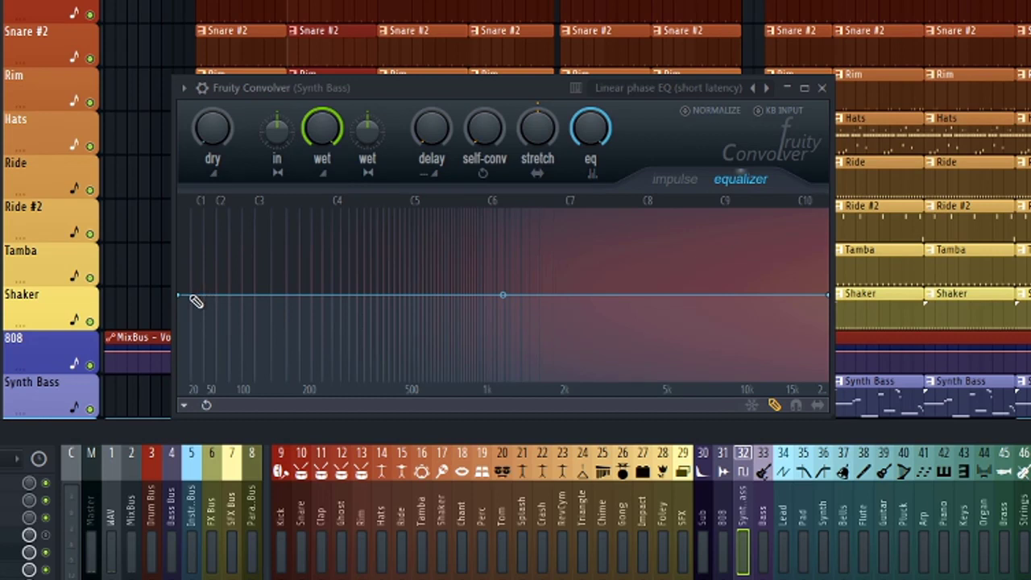
{"action": "left_click_drag", "start_coordinate": [196, 299], "coordinate": [185, 421]}
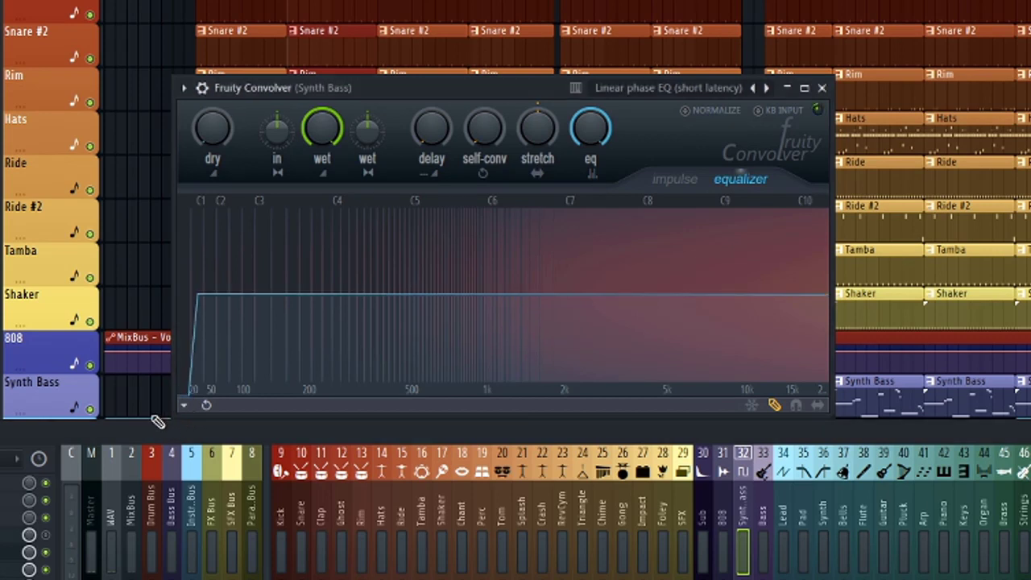
{"action": "left_click_drag", "start_coordinate": [203, 300], "coordinate": [198, 297]}
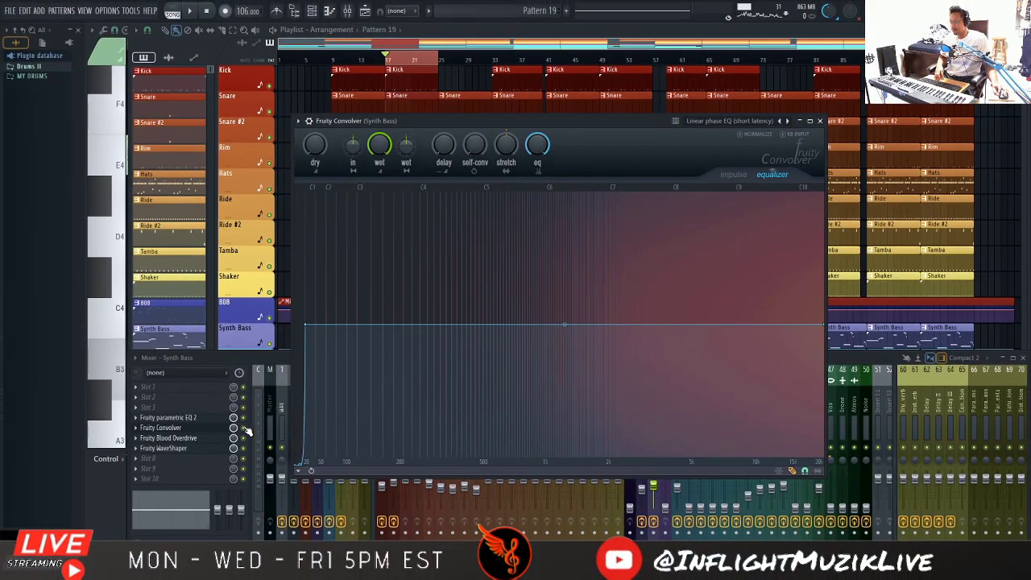
- Bypass Fruity Convolver, play the looped section to compare it against the parametric EQ, stop playback and bring the Convolver window forward
{"action": "left_click", "coordinate": [244, 430]}
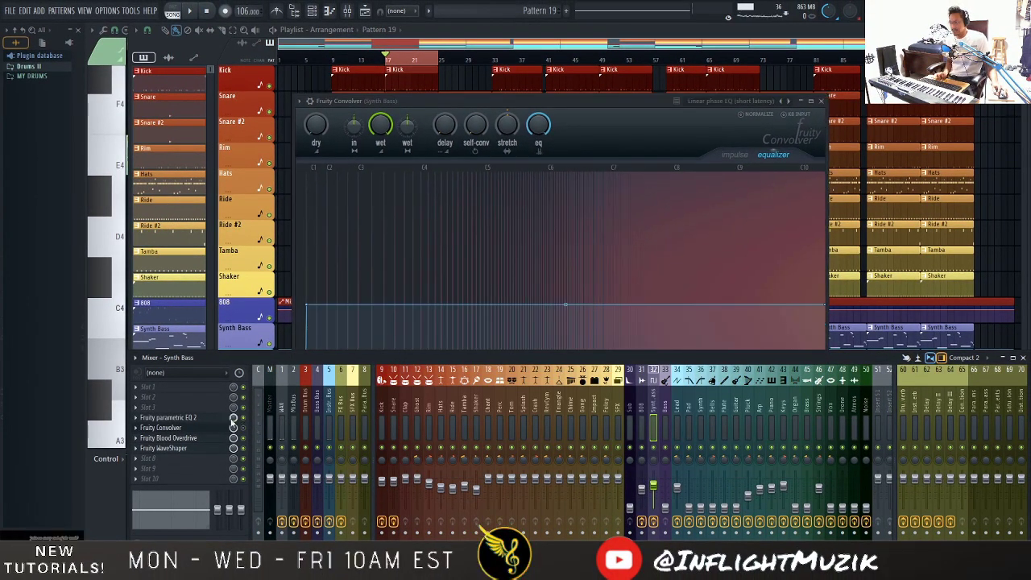
{"action": "key", "text": "space"}
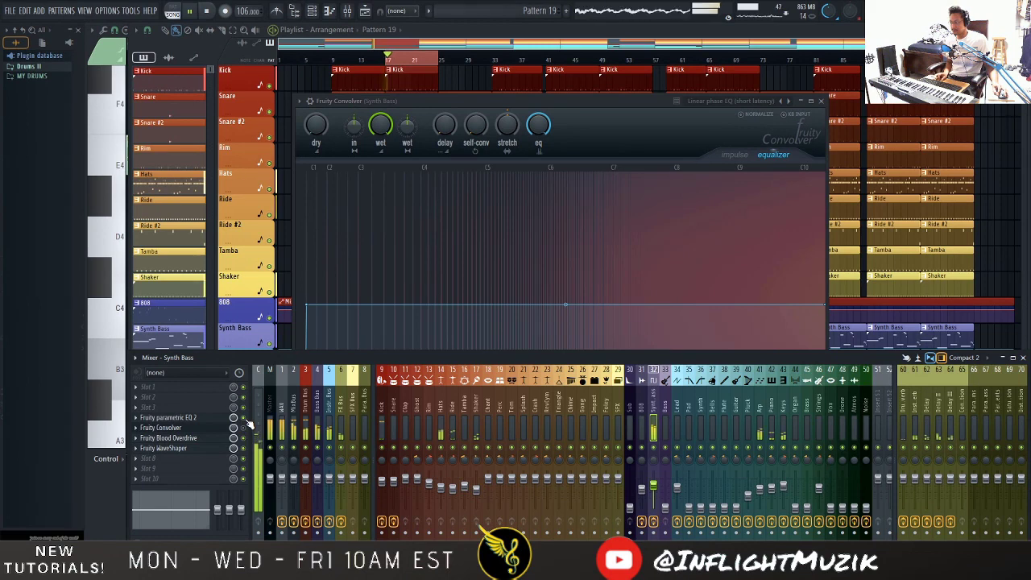
{"action": "key", "text": "space"}
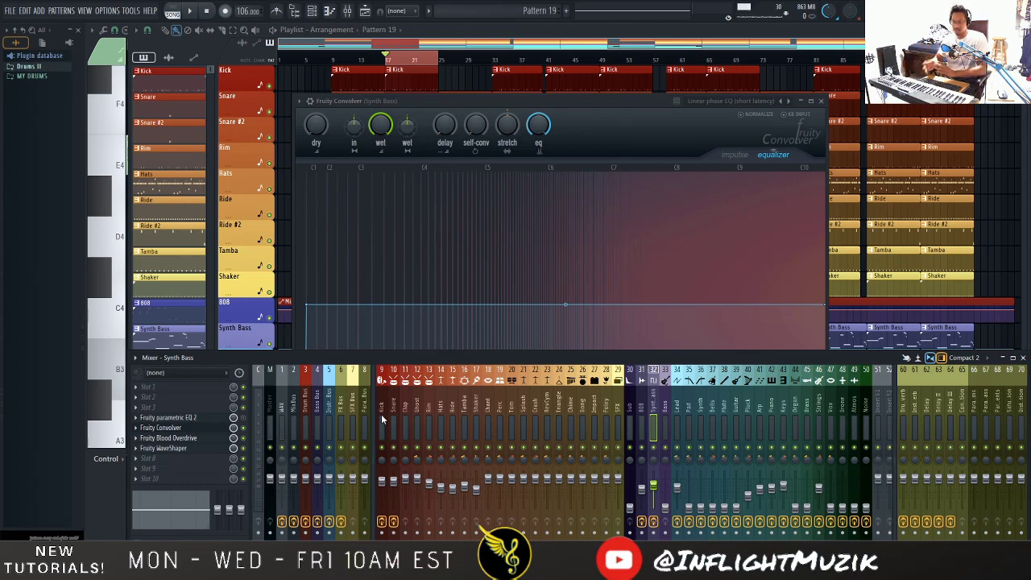
{"action": "left_click_drag", "start_coordinate": [587, 99], "coordinate": [599, 87]}
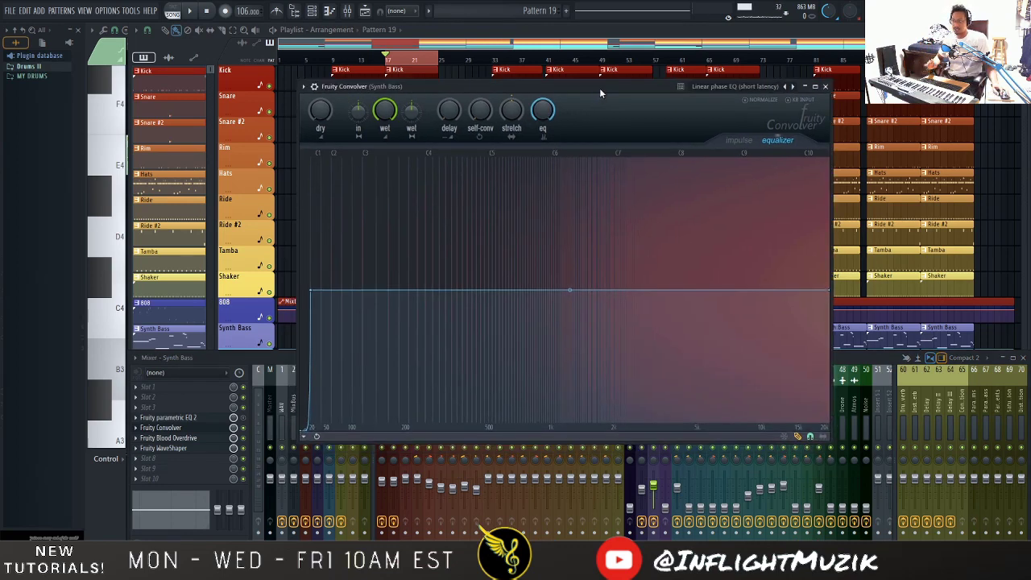